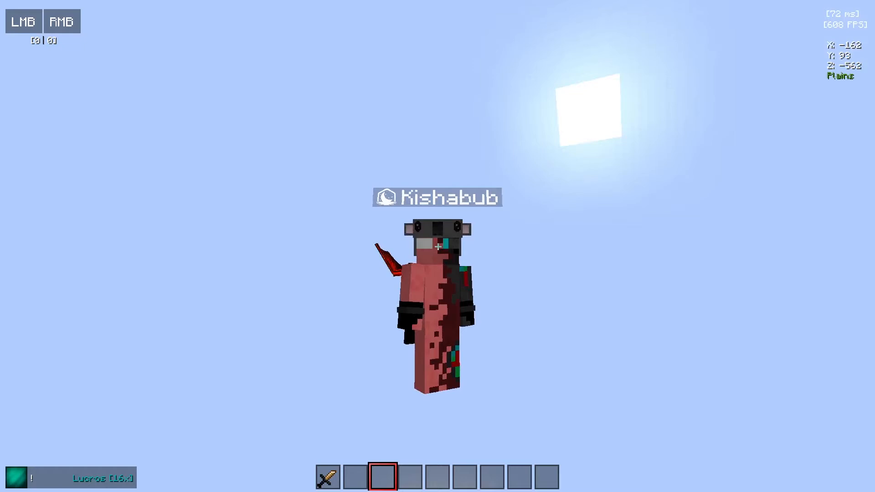
- Cycle to the front-facing third-person view and position the character against the open sky
{"action": "key", "text": "F5"}
{"action": "key", "text": "F5"}
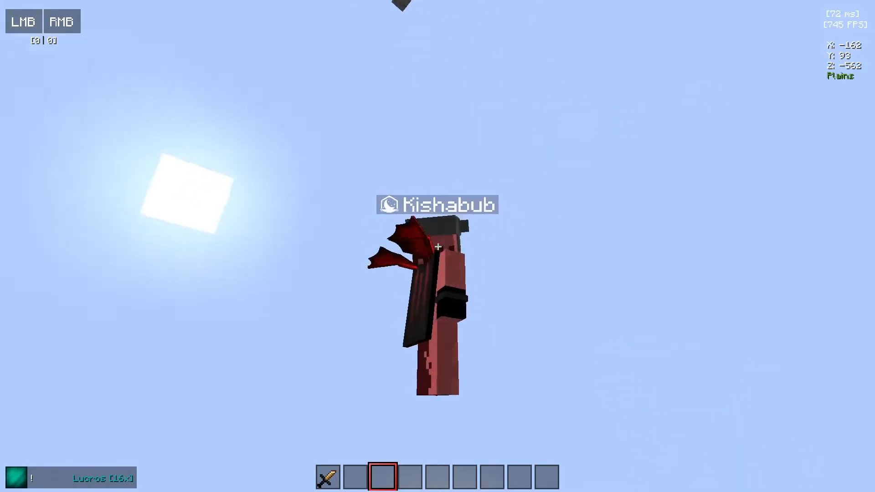
{"action": "key", "text": "F5"}
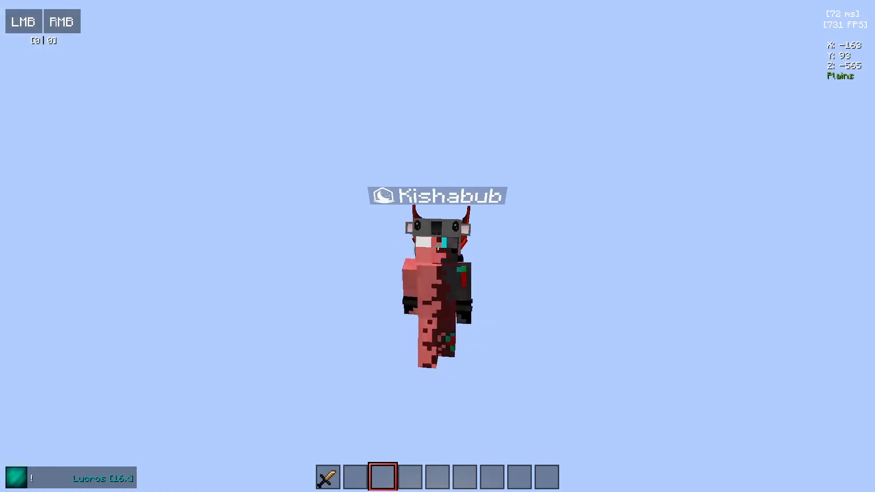
{"action": "right_click", "coordinate": [438, 246]}
{"action": "left_click", "coordinate": [438, 247]}
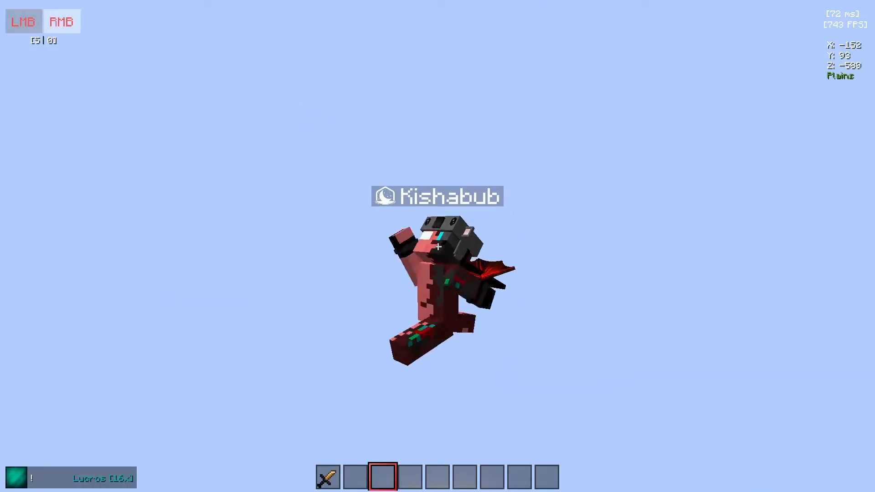
{"action": "scroll", "coordinate": [438, 246], "scroll_direction": "up", "scroll_amount": 2}
{"action": "key", "text": "w"}
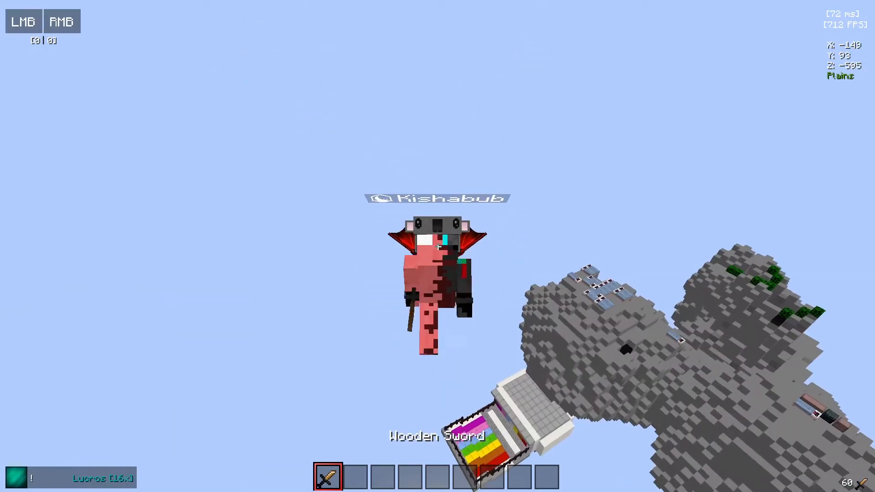
- Hide the game overlay, angle the character so only plain sky is behind it, and take a screenshot
{"action": "key", "text": "F1"}
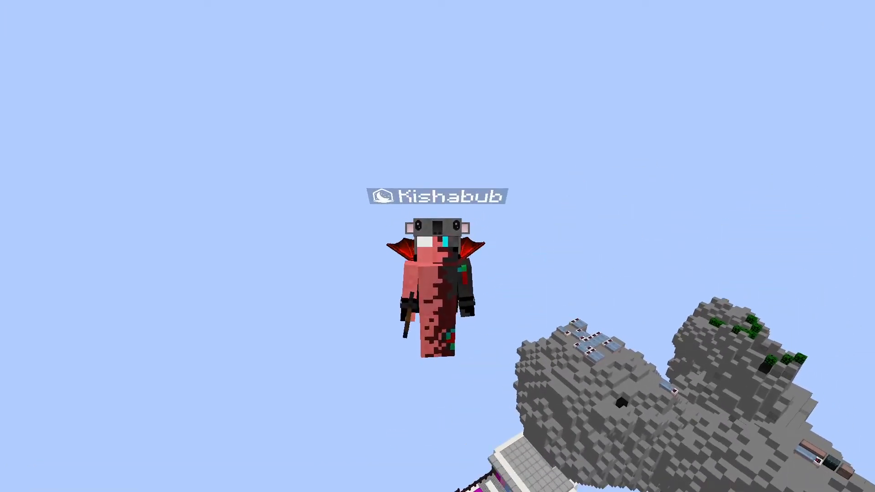
{"action": "scroll", "coordinate": [438, 246], "scroll_direction": "down", "scroll_amount": 1}
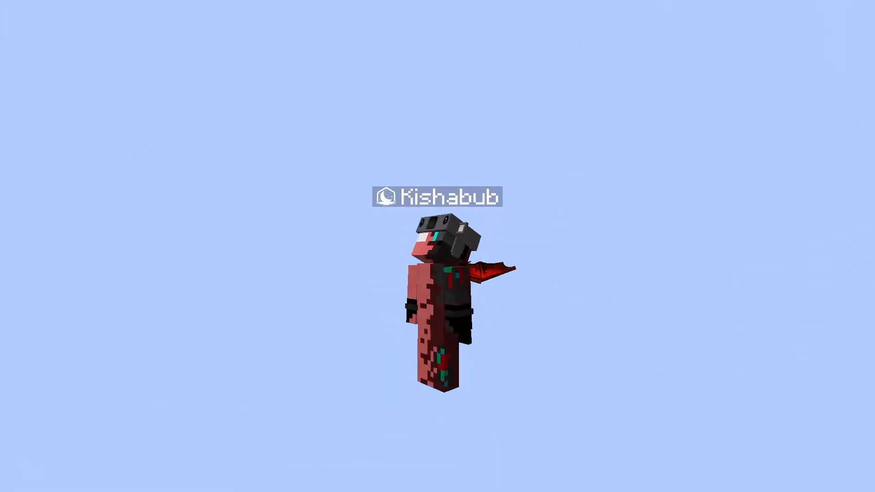
{"action": "key", "text": "F5"}
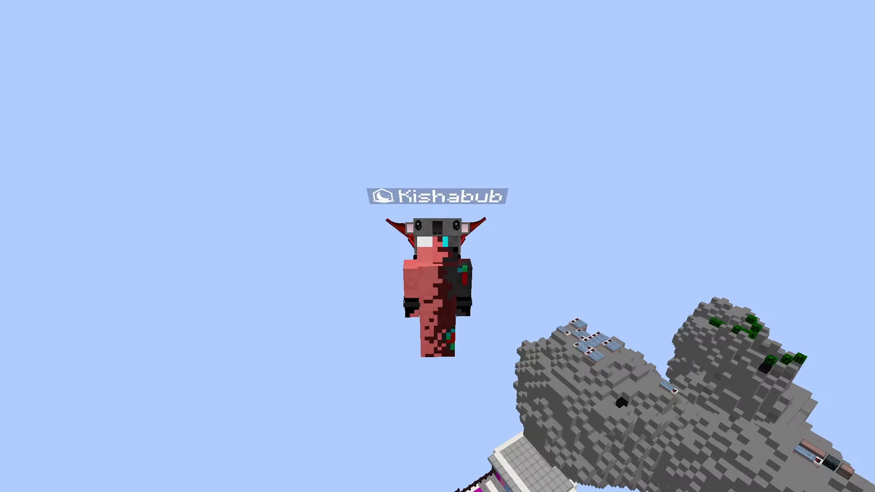
{"action": "key", "text": "alt"}
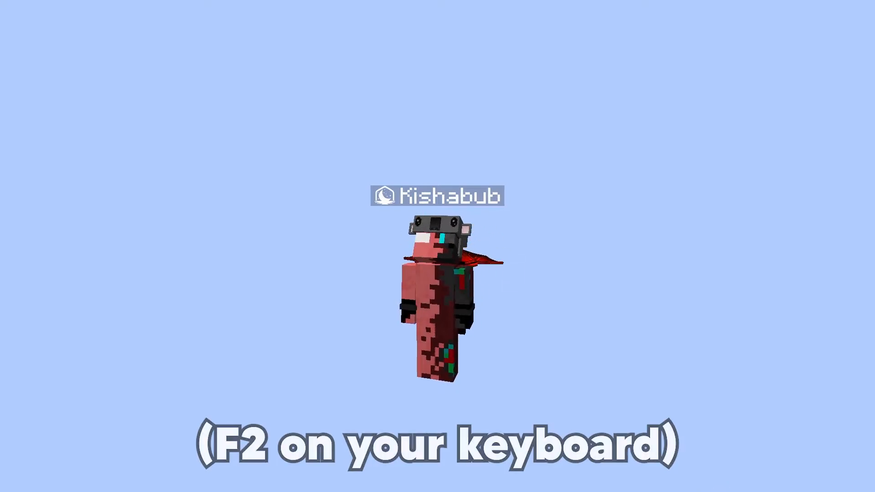
{"action": "key", "text": "F2"}
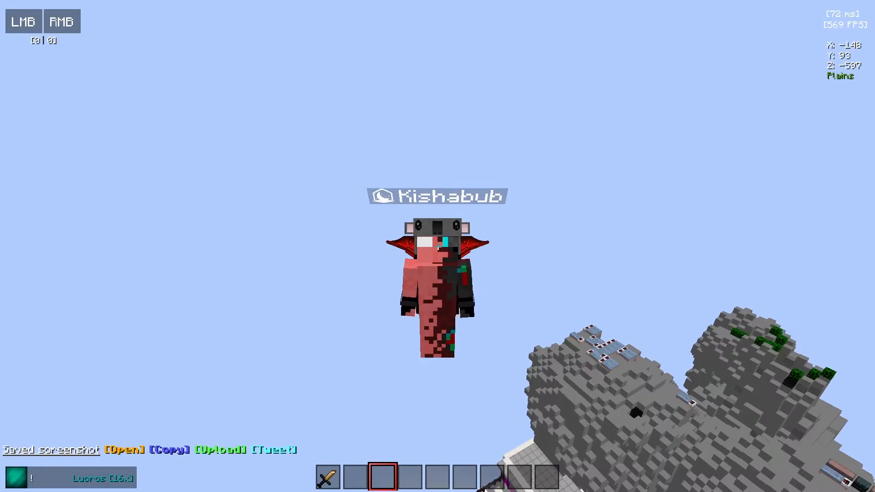
- Open the saved screenshot from the game chat in Photos and copy the image
{"action": "key", "text": "t"}
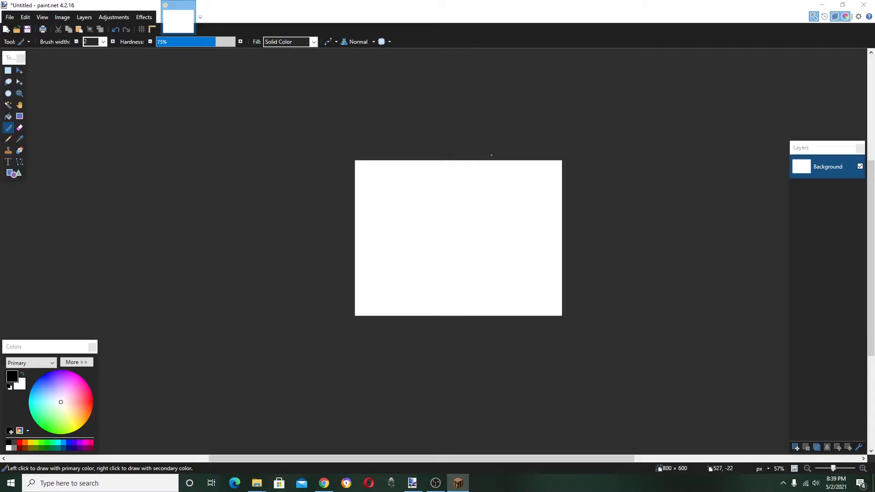
{"action": "mouse_move", "coordinate": [495, 157]}
{"action": "left_mouse_down"}
{"action": "mouse_move", "coordinate": [200, 88]}
{"action": "mouse_move", "coordinate": [295, 92]}
{"action": "left_mouse_up"}
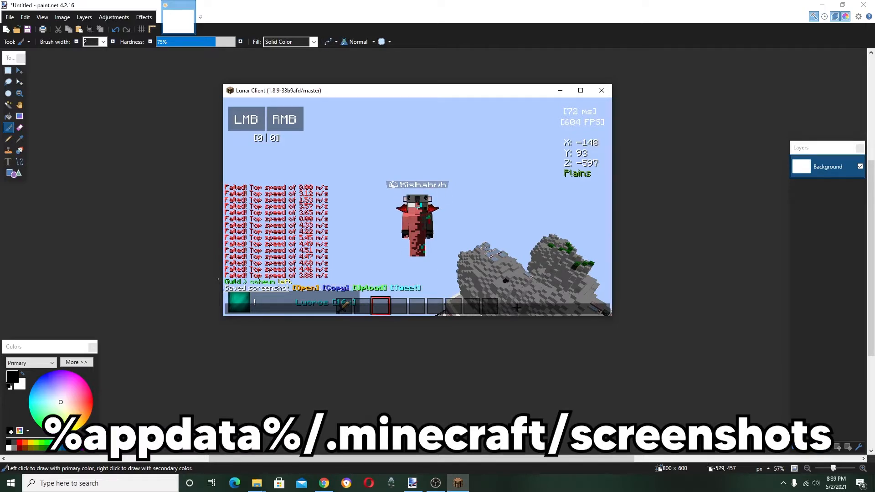
{"action": "left_click", "coordinate": [306, 288]}
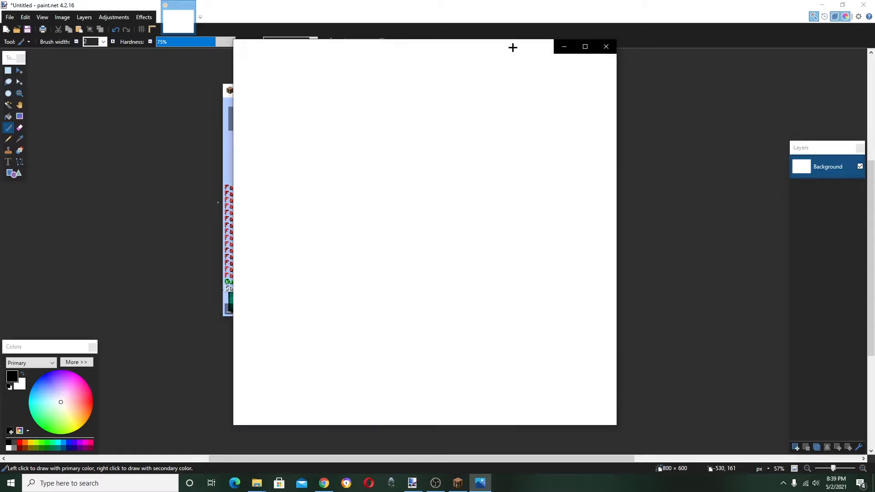
{"action": "left_click_drag", "start_coordinate": [513, 48], "coordinate": [674, 41]}
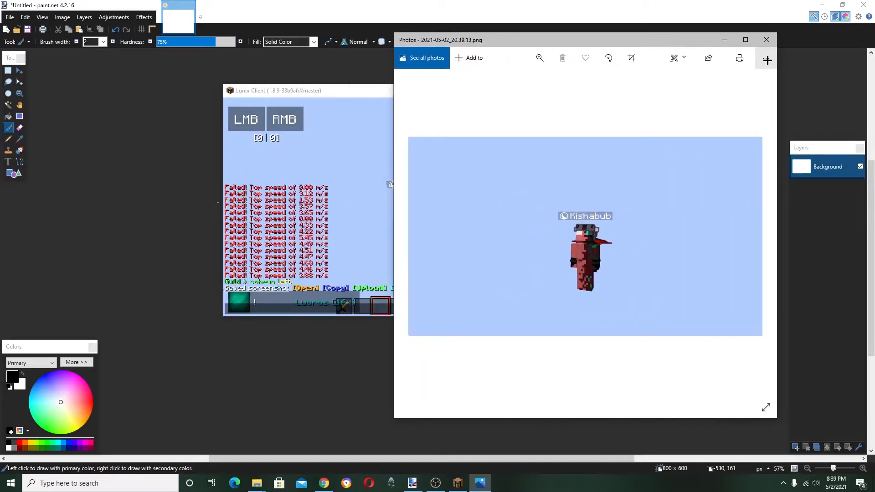
{"action": "left_click", "coordinate": [768, 59]}
{"action": "left_click", "coordinate": [729, 121]}
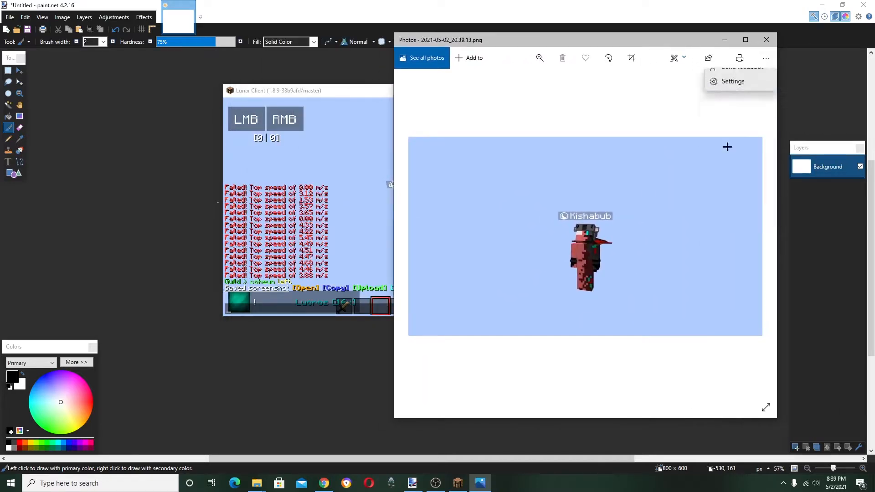
- Switch to paint.net and resize the blank canvas to 1920 × 1080 pixels
{"action": "left_click", "coordinate": [160, 161]}
{"action": "left_click_drag", "start_coordinate": [593, 287], "coordinate": [542, 314]}
{"action": "left_click_drag", "start_coordinate": [478, 199], "coordinate": [518, 195]}
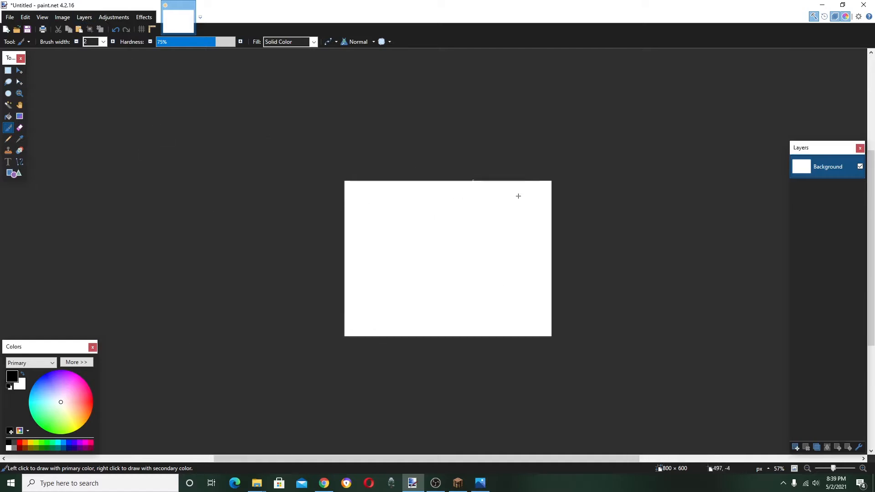
{"action": "left_click_drag", "start_coordinate": [434, 257], "coordinate": [406, 281]}
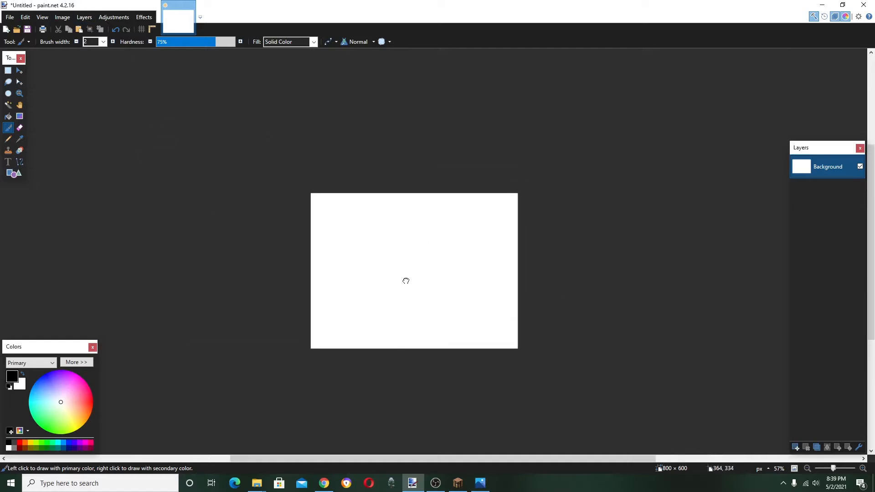
{"action": "key", "text": "ctrl+r"}
{"action": "type", "text": "1"}
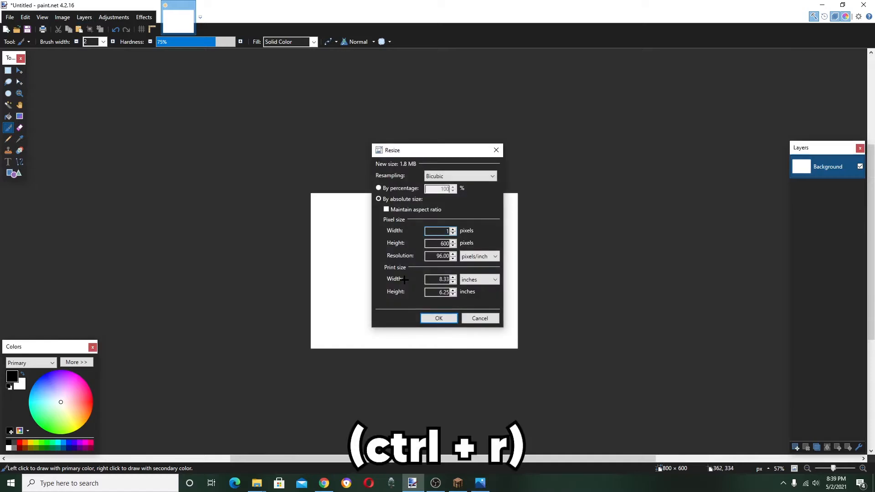
{"action": "type", "text": "1080"}
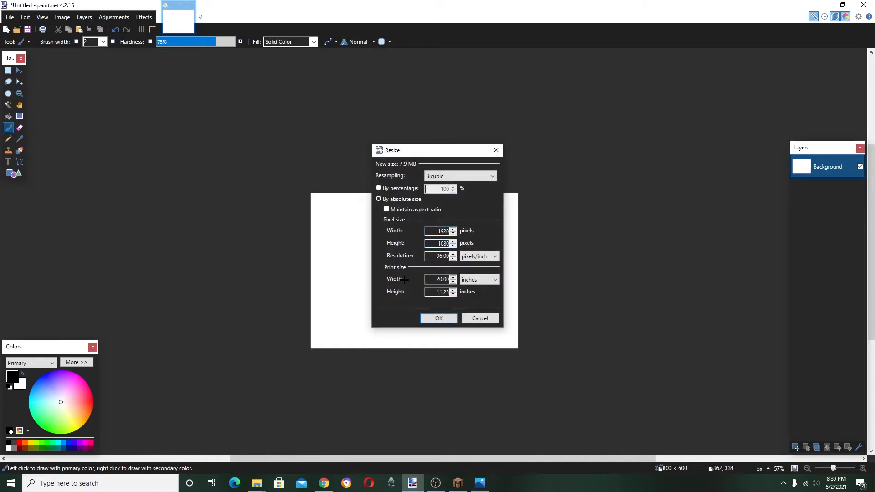
{"action": "left_click", "coordinate": [438, 319]}
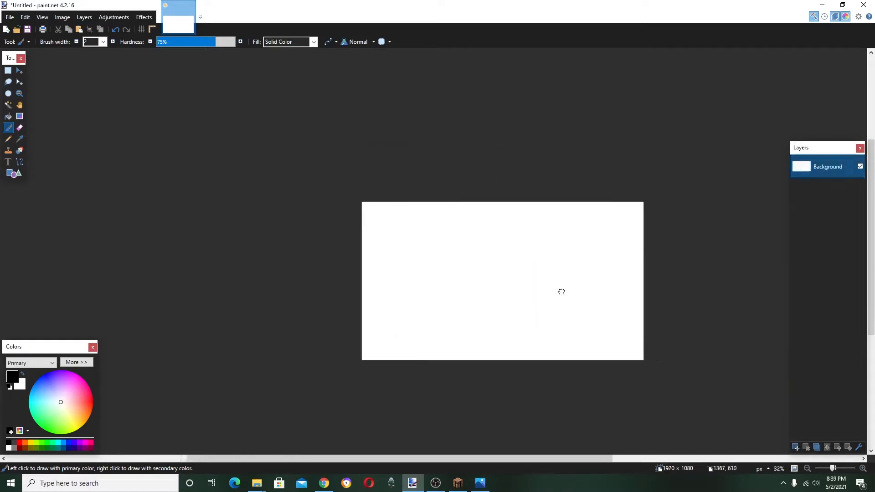
- Erase the white background fill and paste the copied screenshot onto a new layer
{"action": "key", "text": "ctrl+a"}
{"action": "key", "text": "Delete"}
{"action": "left_click_drag", "start_coordinate": [578, 297], "coordinate": [550, 252]}
{"action": "key", "text": "ctrl+shift+n"}
{"action": "key", "text": "ctrl+v"}
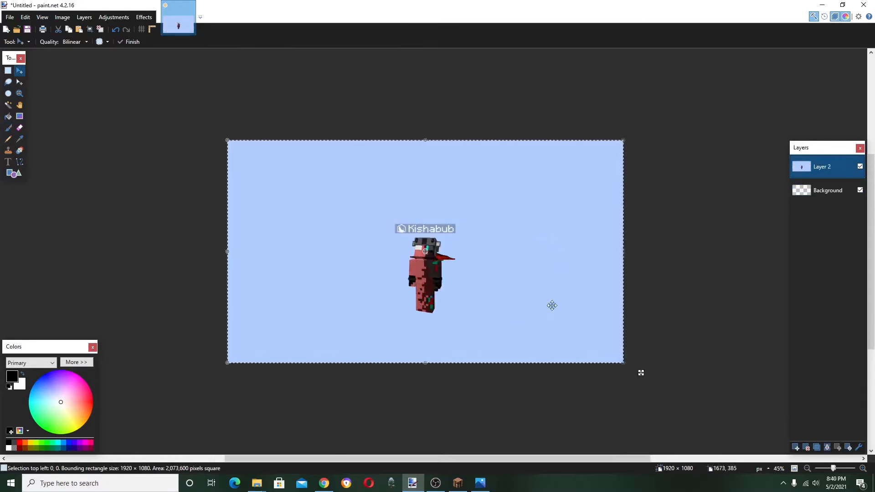
{"action": "scroll", "coordinate": [453, 263], "scroll_direction": "up", "scroll_amount": 4}
{"action": "key", "text": "s"}
{"action": "key", "text": "s"}
{"action": "key", "text": "s"}
{"action": "left_click", "coordinate": [434, 238]}
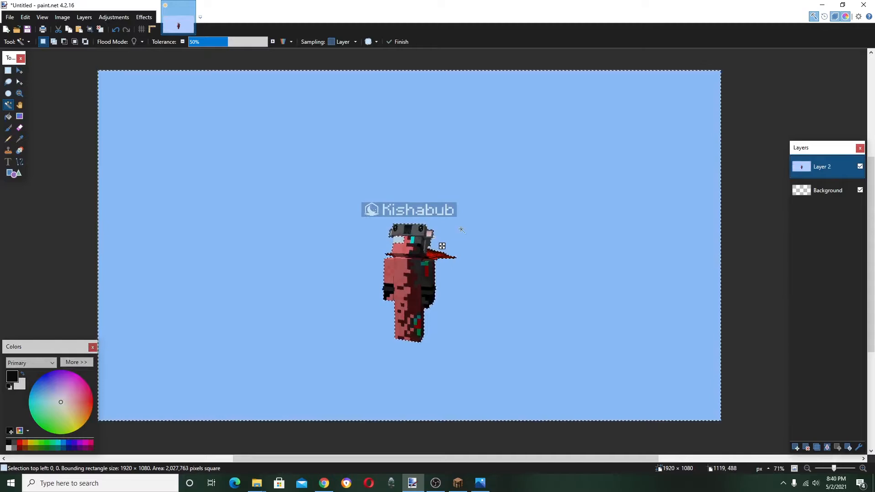
{"action": "left_click_drag", "start_coordinate": [515, 283], "coordinate": [519, 269]}
{"action": "key", "text": "ctrl+d"}
{"action": "left_click_drag", "start_coordinate": [332, 155], "coordinate": [394, 166]}
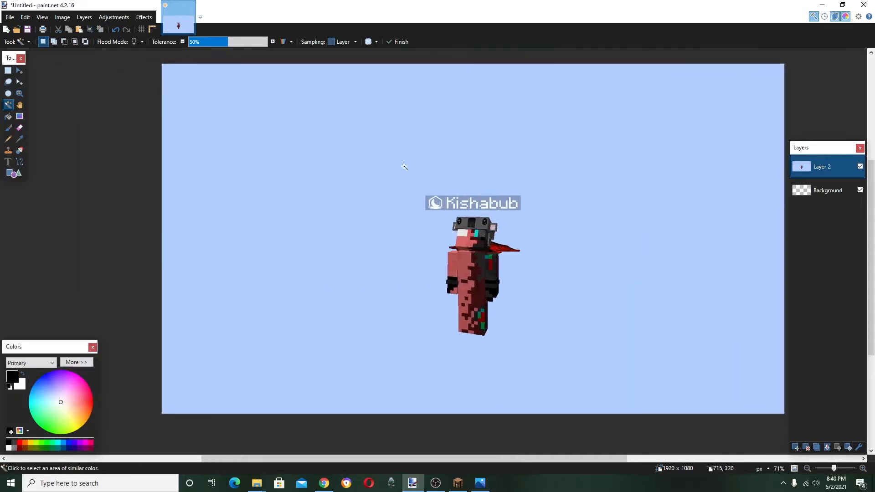
{"action": "left_click_drag", "start_coordinate": [304, 154], "coordinate": [412, 154]}
{"action": "left_click_drag", "start_coordinate": [480, 172], "coordinate": [385, 178]}
{"action": "scroll", "coordinate": [399, 178], "scroll_direction": "down", "scroll_amount": 1}
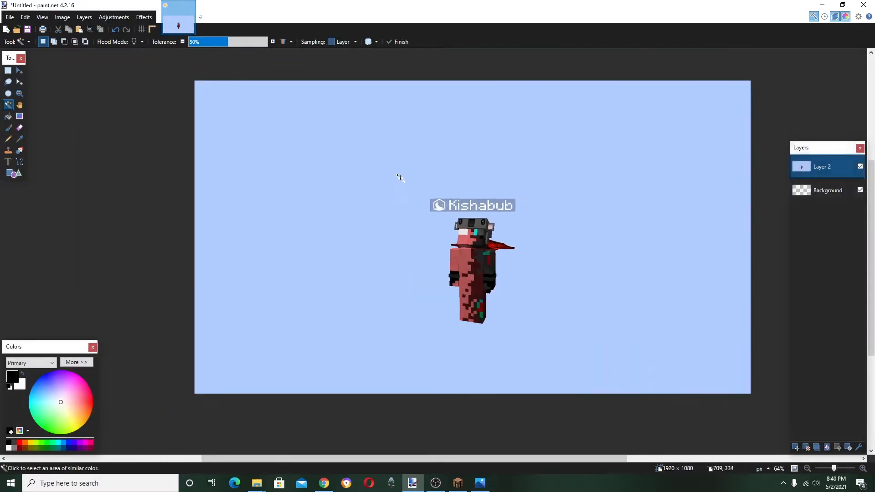
- Select the sky around the character with the Magic Wand at 50% tolerance and check the selection edges
{"action": "key", "text": "s"}
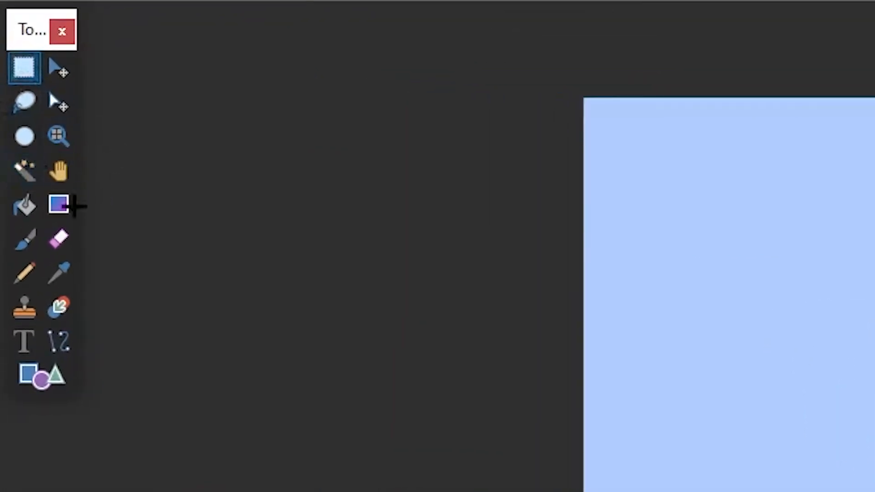
{"action": "left_click", "coordinate": [26, 170]}
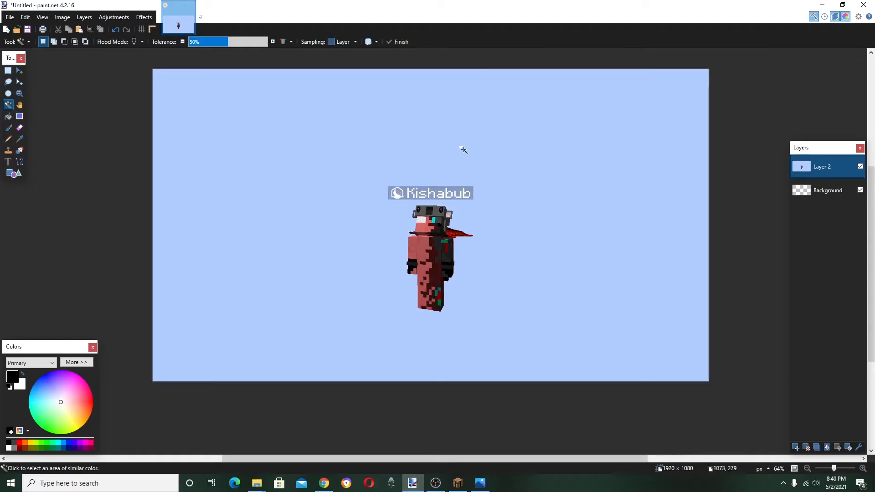
{"action": "left_click_drag", "start_coordinate": [552, 158], "coordinate": [551, 187]}
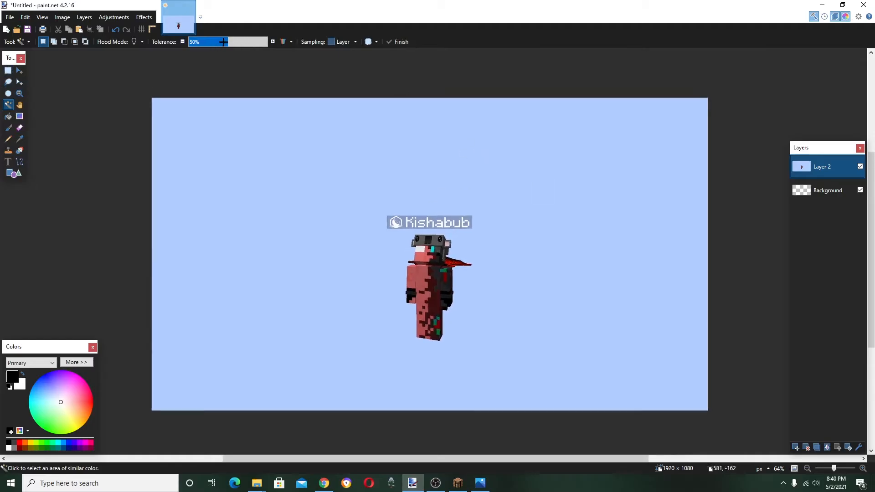
{"action": "left_click", "coordinate": [445, 153]}
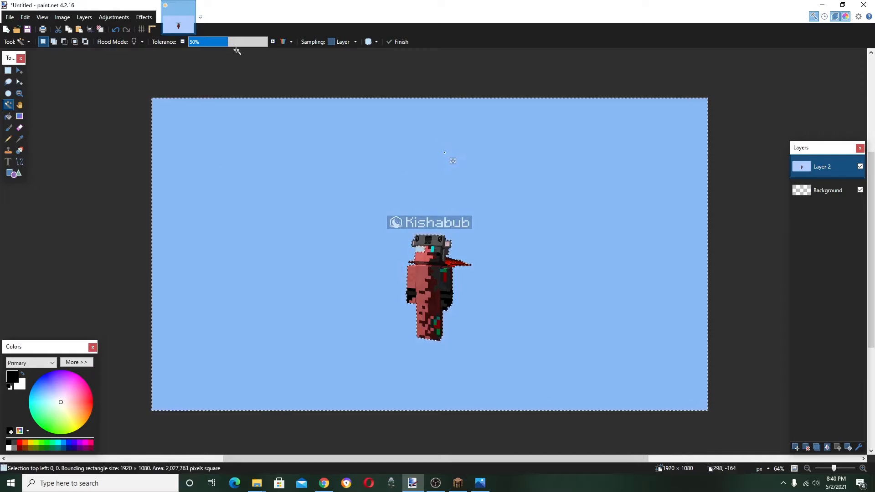
{"action": "scroll", "coordinate": [445, 153], "scroll_direction": "up", "scroll_amount": 6}
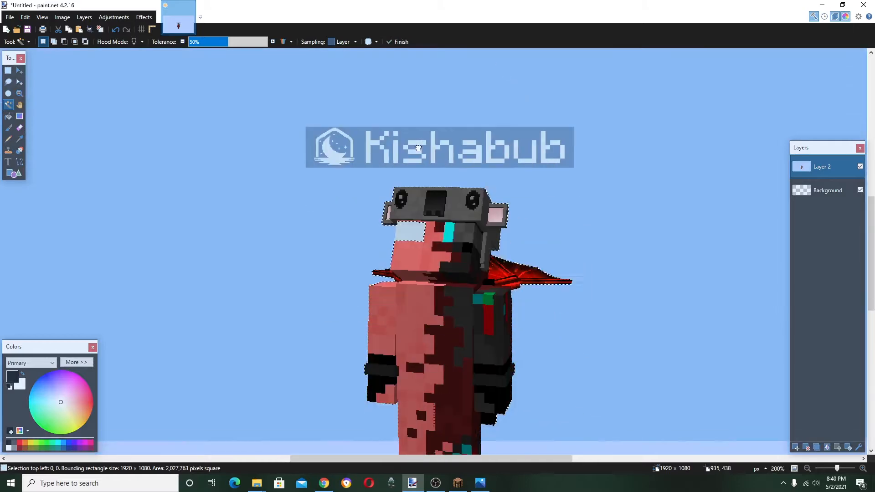
{"action": "scroll", "coordinate": [428, 200], "scroll_direction": "down", "scroll_amount": 6}
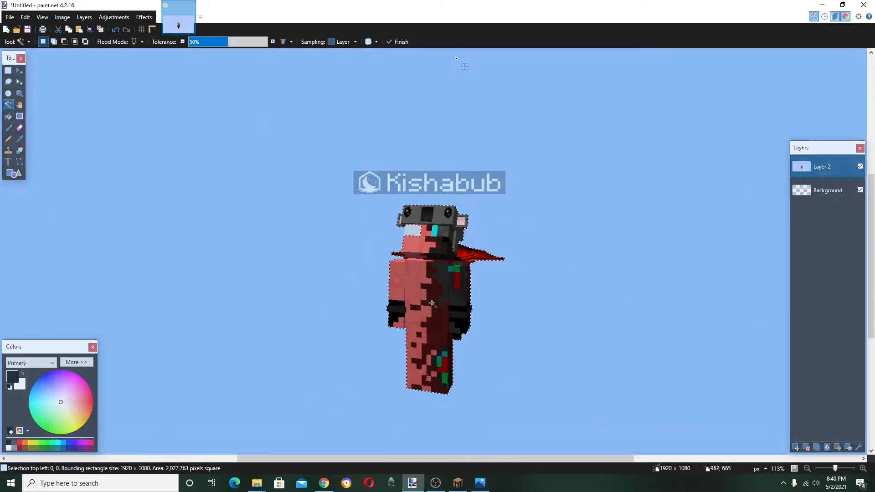
- Try deleting the selected sky and undo the deletion
{"action": "key", "text": "Delete"}
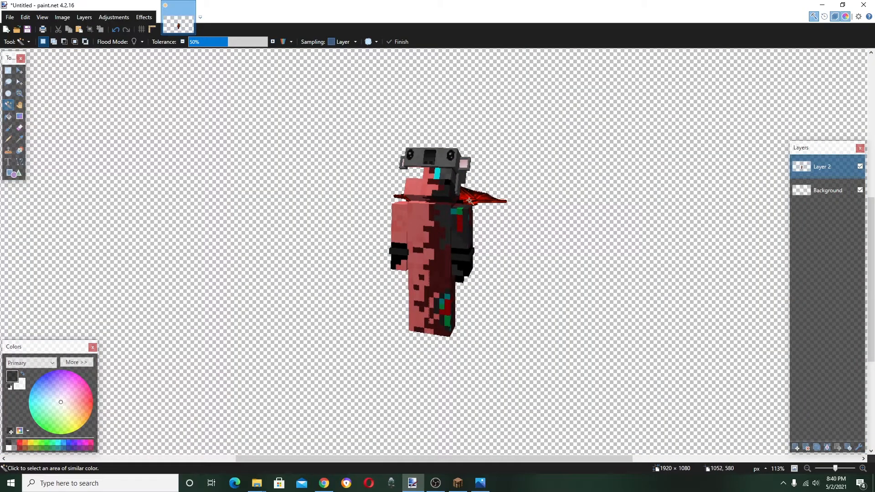
{"action": "key", "text": "ctrl+z"}
- Lower the Magic Wand tolerance to 27% so the sky selection leaves out the name tag and the character's white eye
{"action": "scroll", "coordinate": [509, 205], "scroll_direction": "down", "scroll_amount": 3}
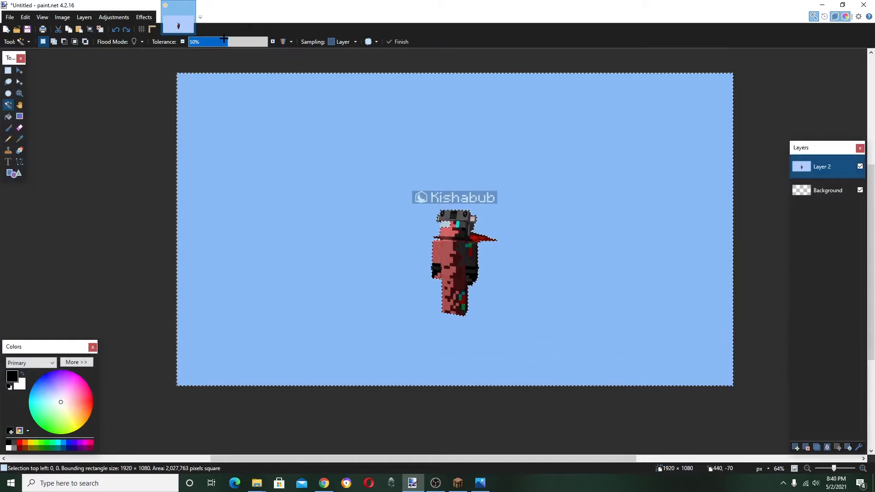
{"action": "left_click_drag", "start_coordinate": [219, 41], "coordinate": [209, 37]}
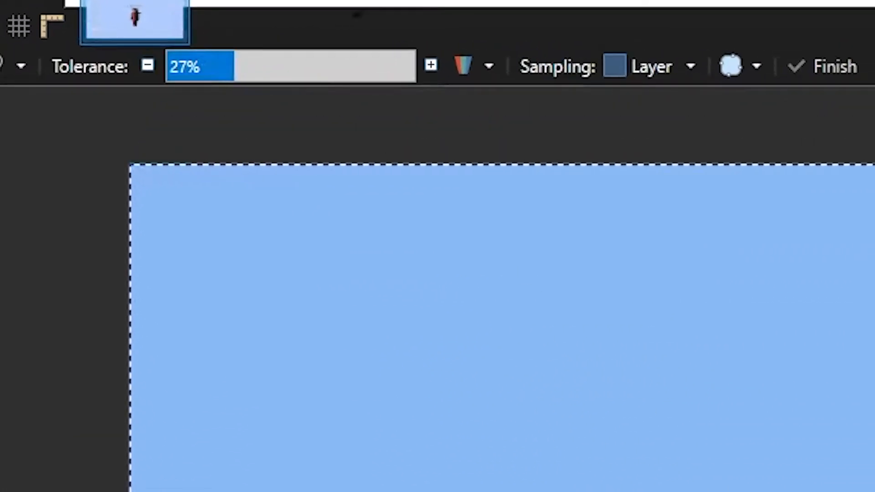
{"action": "scroll", "coordinate": [467, 256], "scroll_direction": "up", "scroll_amount": 3}
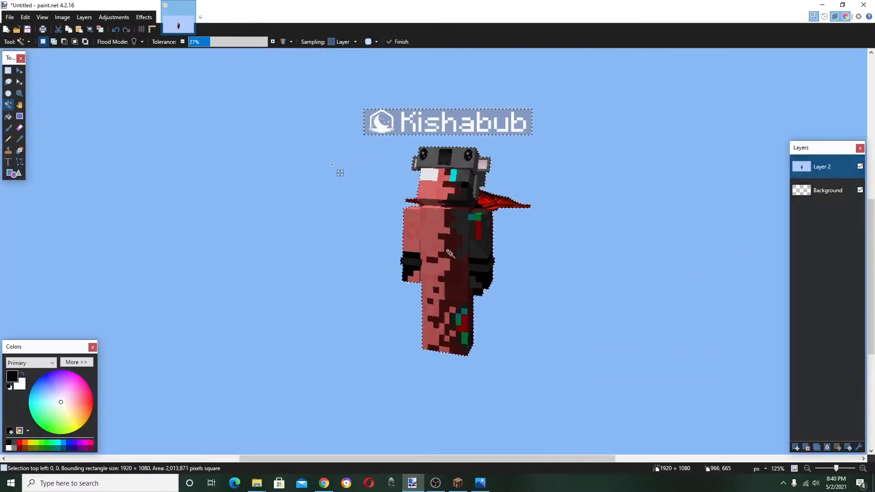
{"action": "left_click_drag", "start_coordinate": [518, 195], "coordinate": [531, 257]}
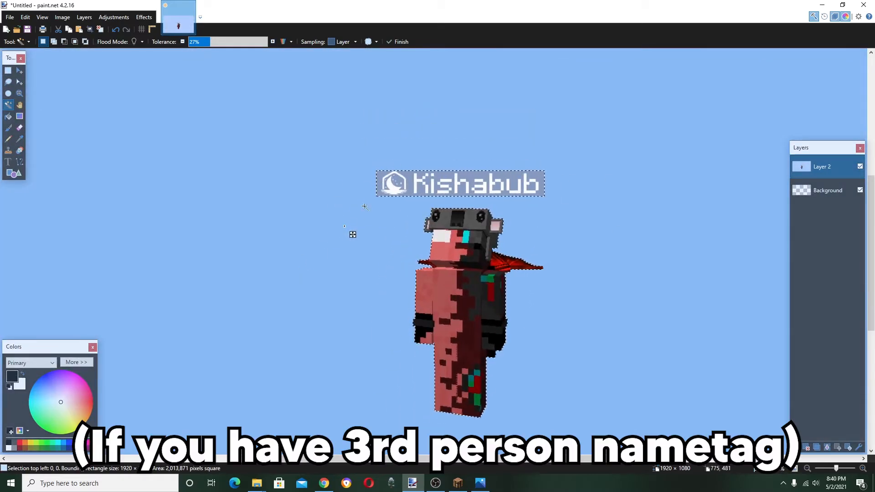
- Delete the selected sky from Layer 2 and activate the Rectangle Select tool
{"action": "key", "text": "Delete"}
{"action": "key", "text": "ctrl+d"}
{"action": "key", "text": "s"}
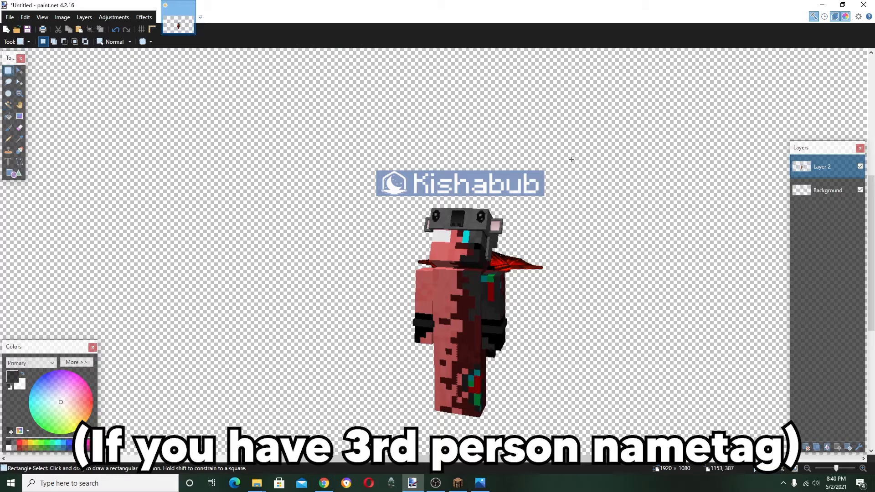
- Select the name tag above the character with a rectangular selection and delete it from Layer 2
{"action": "left_click_drag", "start_coordinate": [577, 155], "coordinate": [310, 207]}
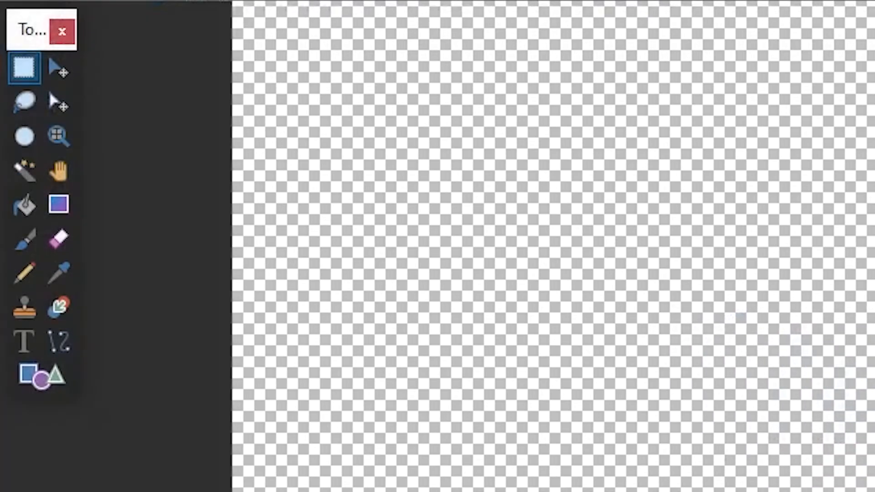
{"action": "key", "text": "Delete"}
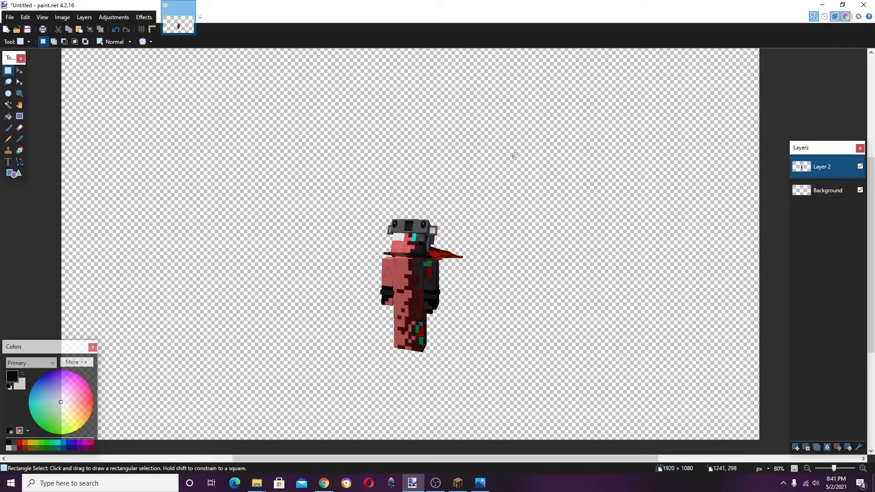
{"action": "scroll", "coordinate": [519, 190], "scroll_direction": "down", "scroll_amount": 4}
- Enclose the character in a rectangular selection and scale it up to a bounding size of about 769 × 1007 pixels
{"action": "key", "text": "m"}
{"action": "left_click_drag", "start_coordinate": [503, 209], "coordinate": [498, 218]}
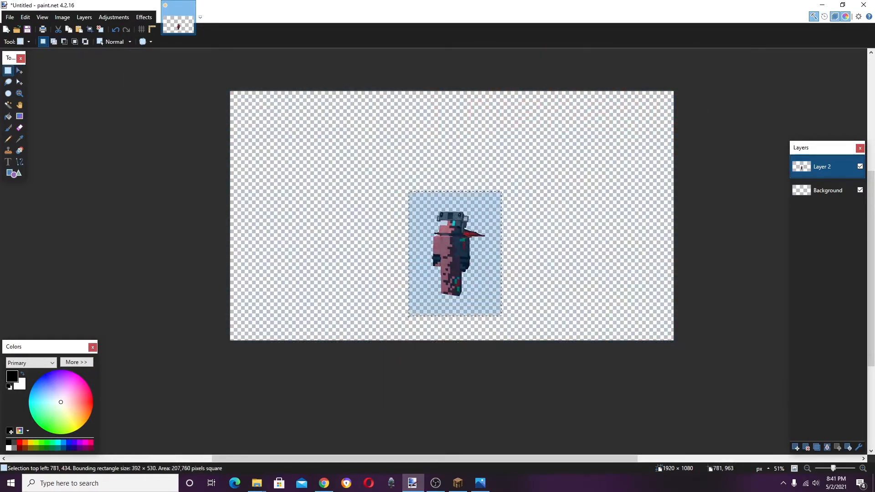
{"action": "key", "text": "m"}
{"action": "left_click_drag", "start_coordinate": [501, 191], "coordinate": [478, 224]}
{"action": "left_click_drag", "start_coordinate": [536, 212], "coordinate": [530, 215]}
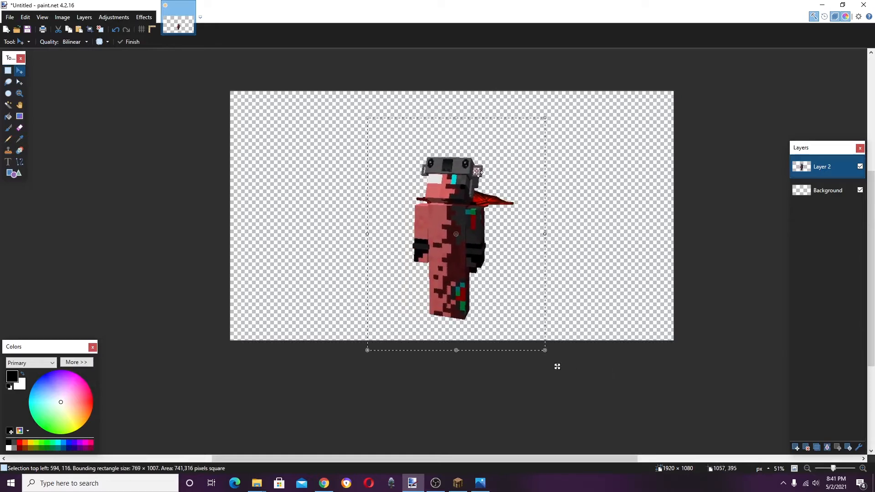
- Move the enlarged character down until its lower legs run past the canvas's bottom edge, roughly centred horizontally
{"action": "left_click_drag", "start_coordinate": [478, 172], "coordinate": [477, 221]}
{"action": "left_click_drag", "start_coordinate": [494, 288], "coordinate": [503, 285]}
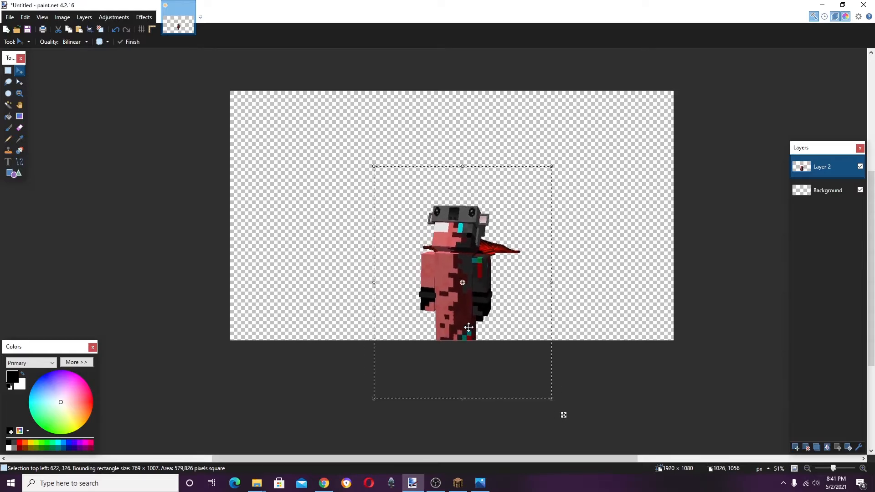
{"action": "mouse_move", "coordinate": [468, 327]}
{"action": "left_mouse_down"}
{"action": "mouse_move", "coordinate": [470, 305]}
{"action": "mouse_move", "coordinate": [470, 325]}
{"action": "left_mouse_up"}
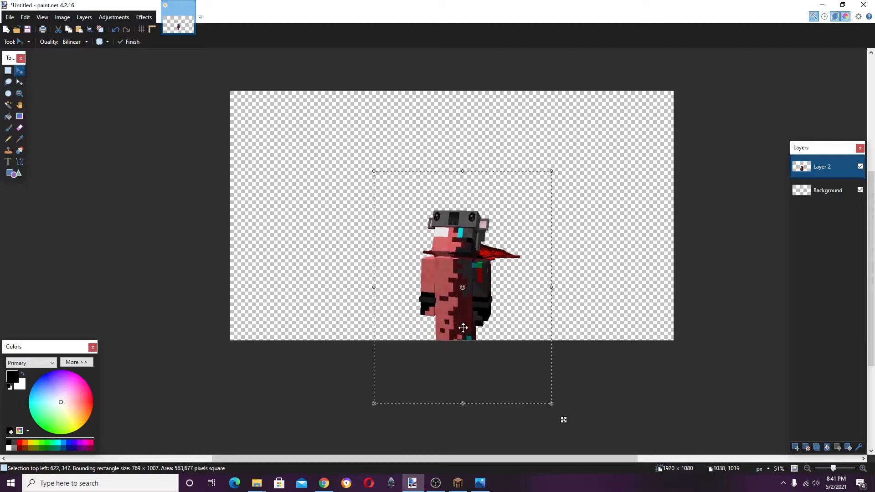
{"action": "scroll", "coordinate": [516, 286], "scroll_direction": "down", "scroll_amount": 5}
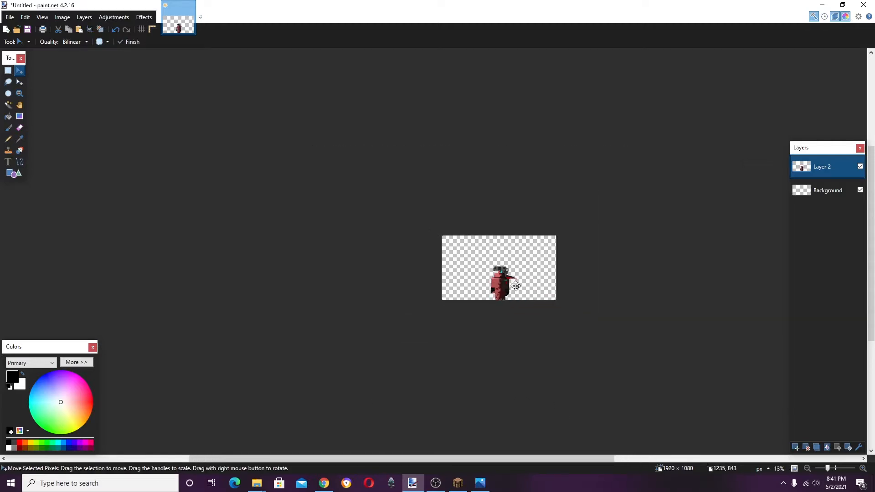
- Reselect the character with a rectangle, nudge it slightly farther down and clear the selection
{"action": "scroll", "coordinate": [515, 286], "scroll_direction": "up", "scroll_amount": 5}
{"action": "key", "text": "s"}
{"action": "mouse_move", "coordinate": [566, 159]}
{"action": "left_mouse_down"}
{"action": "mouse_move", "coordinate": [334, 449]}
{"action": "mouse_move", "coordinate": [339, 445]}
{"action": "left_mouse_up"}
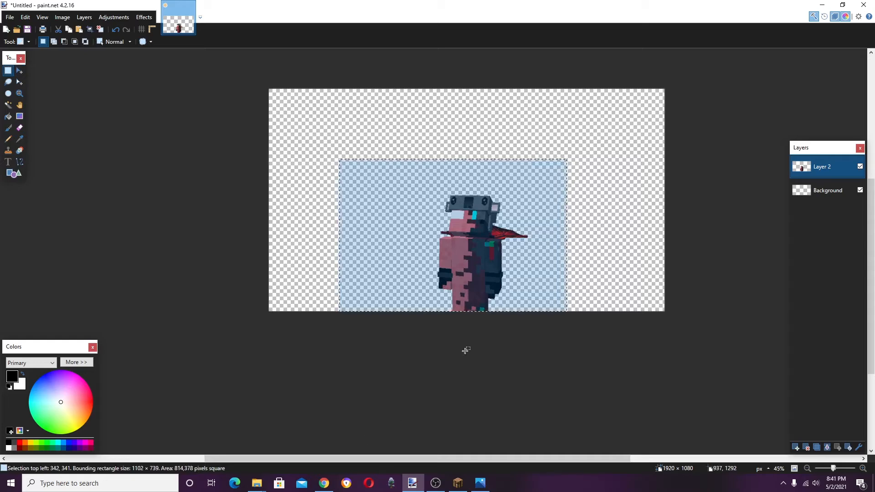
{"action": "key", "text": "m"}
{"action": "left_click_drag", "start_coordinate": [520, 290], "coordinate": [522, 294]}
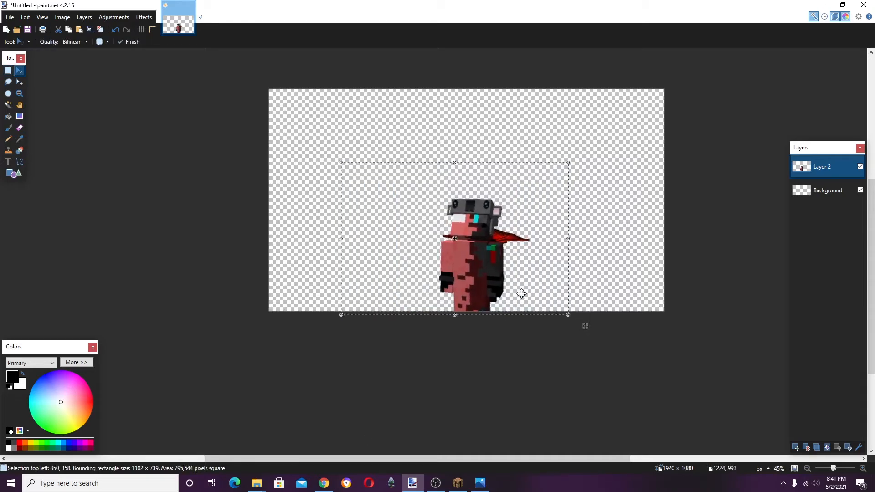
{"action": "key", "text": "ctrl+d"}
- Select the whole canvas and apply Outline Object to the character with radius 10, strength 10 and white (255, 255, 255)
{"action": "key", "text": "ctrl+a"}
{"action": "left_click_drag", "start_coordinate": [688, 254], "coordinate": [636, 279]}
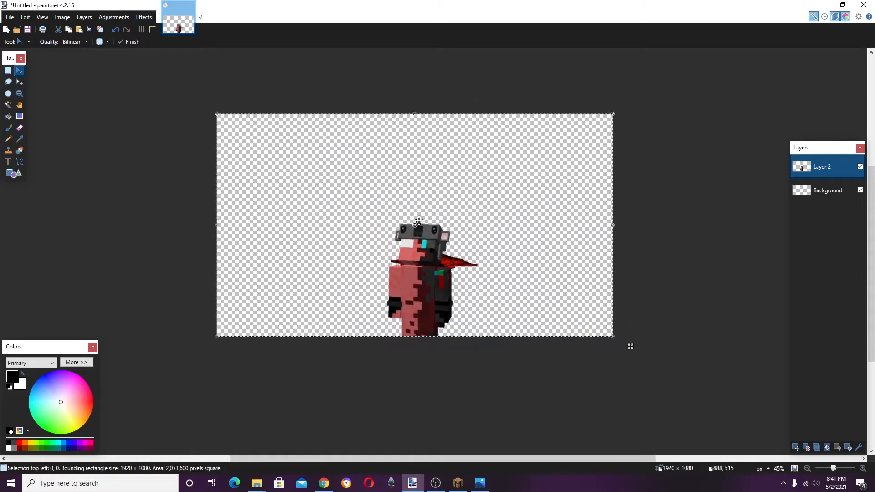
{"action": "left_click", "coordinate": [150, 16]}
{"action": "mouse_move", "coordinate": [170, 97]}
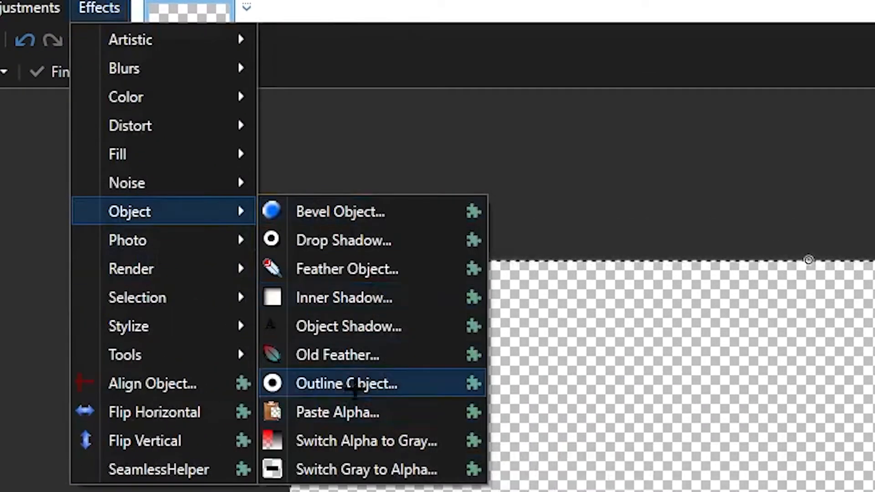
{"action": "left_click", "coordinate": [354, 388]}
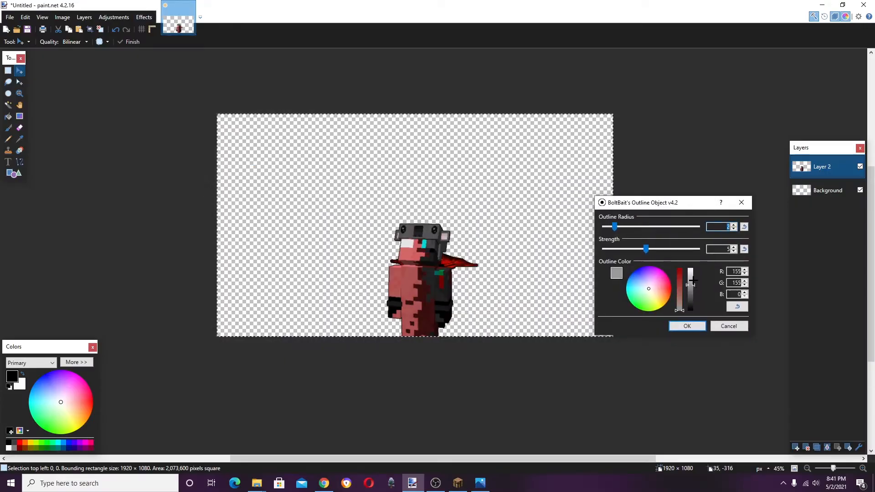
{"action": "left_click_drag", "start_coordinate": [694, 280], "coordinate": [701, 259]}
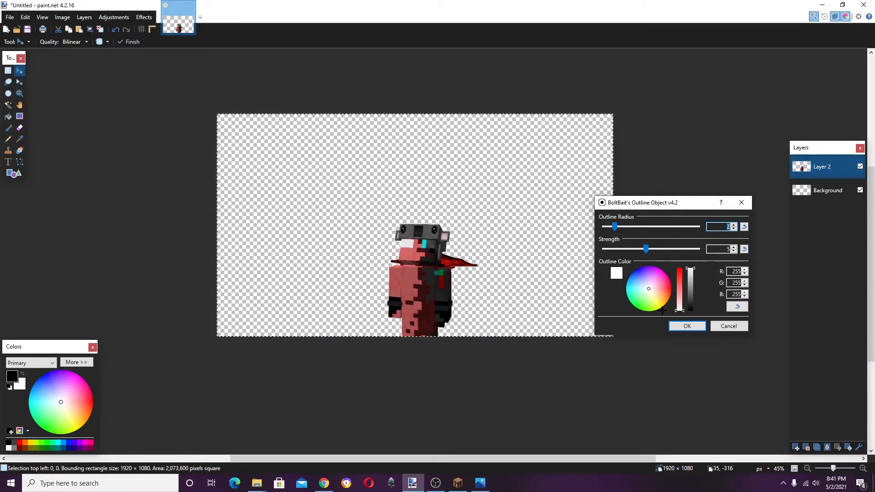
{"action": "left_click_drag", "start_coordinate": [616, 227], "coordinate": [801, 242]}
{"action": "left_click_drag", "start_coordinate": [656, 248], "coordinate": [700, 249]}
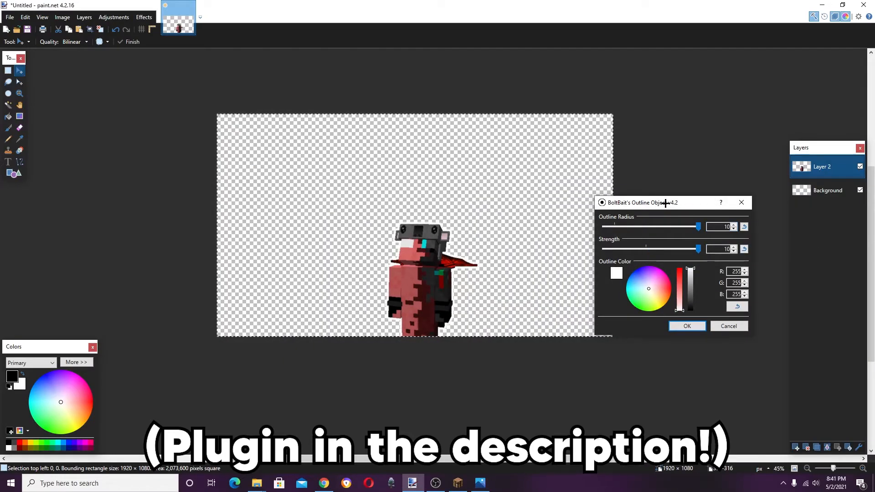
{"action": "left_click_drag", "start_coordinate": [660, 206], "coordinate": [672, 127]}
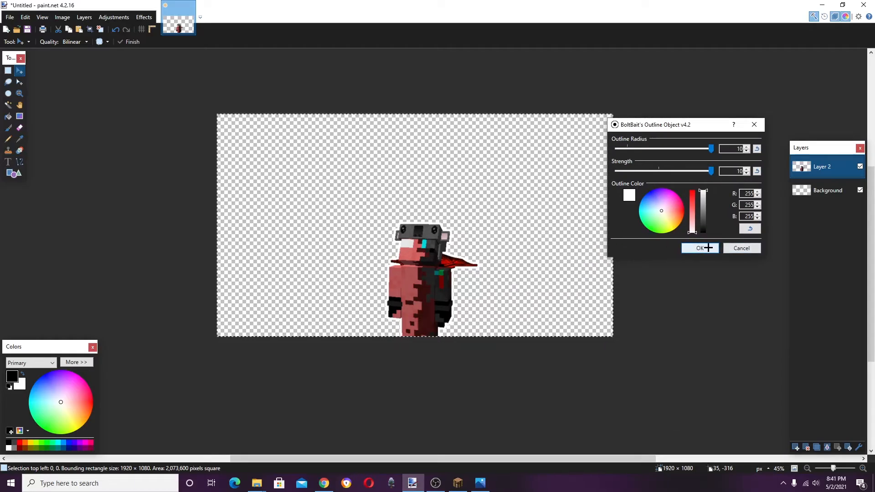
{"action": "left_click", "coordinate": [700, 248]}
- Inspect the white outline, then select the area beside it with the Magic Wand at 27% tolerance and delete it
{"action": "scroll", "coordinate": [505, 264], "scroll_direction": "down", "scroll_amount": 2}
{"action": "scroll", "coordinate": [504, 265], "scroll_direction": "up", "scroll_amount": 2}
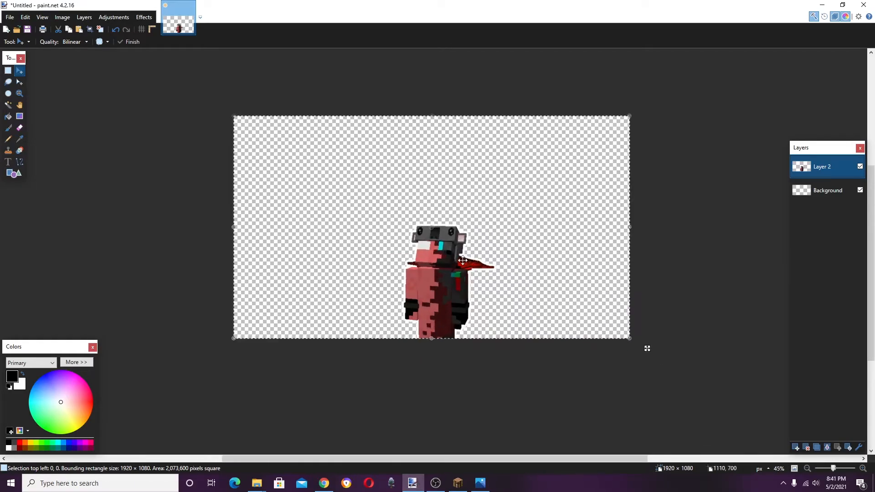
{"action": "scroll", "coordinate": [457, 249], "scroll_direction": "down", "scroll_amount": 4}
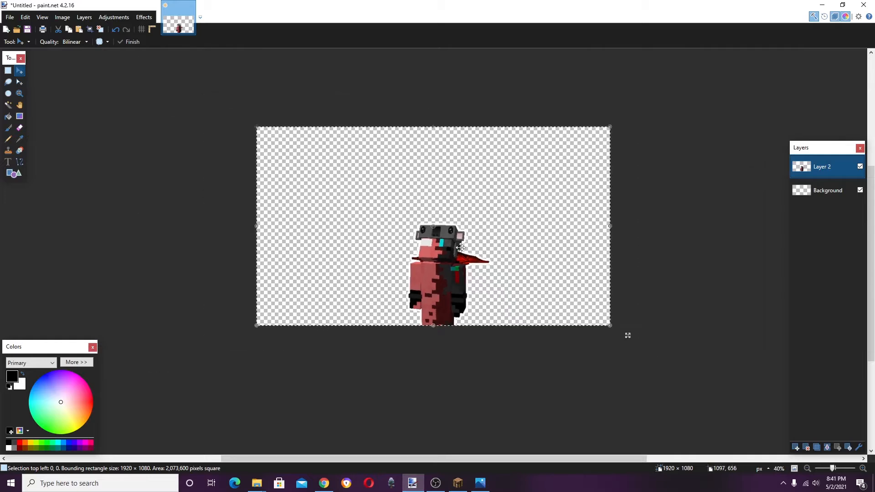
{"action": "scroll", "coordinate": [464, 252], "scroll_direction": "up", "scroll_amount": 5}
{"action": "left_click_drag", "start_coordinate": [473, 267], "coordinate": [513, 223]}
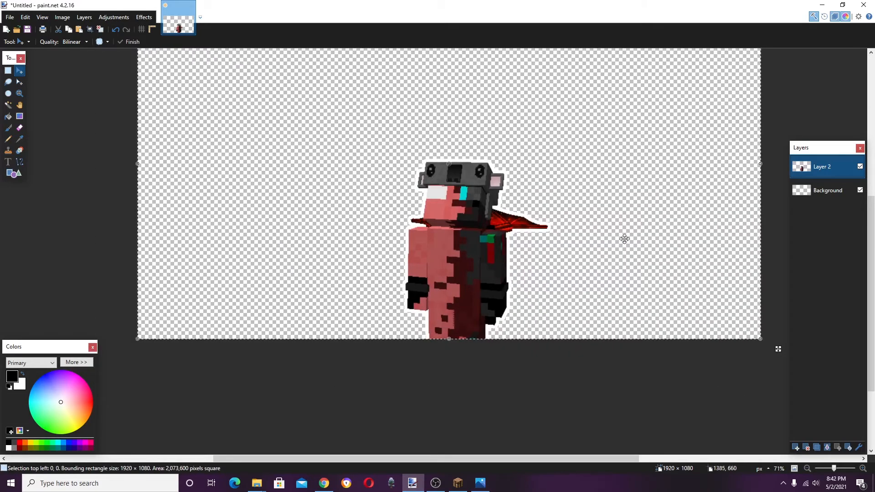
{"action": "scroll", "coordinate": [504, 287], "scroll_direction": "up", "scroll_amount": 3}
{"action": "key", "text": "s"}
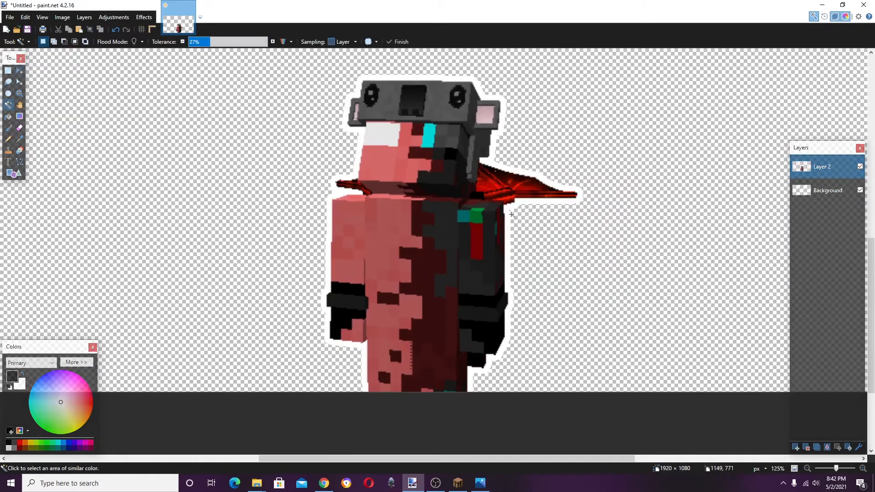
{"action": "left_click", "coordinate": [510, 246]}
{"action": "scroll", "coordinate": [510, 251], "scroll_direction": "down", "scroll_amount": 4}
{"action": "key", "text": "Delete"}
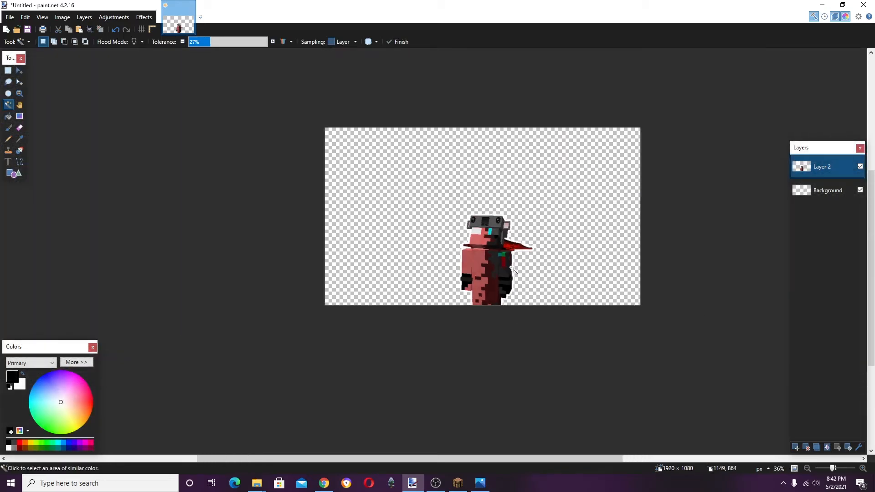
- Select the whole canvas and apply a black Drop Shadow with zero offsets, opacity 199 and larger blur and widening radii
{"action": "left_click", "coordinate": [153, 17]}
{"action": "left_click_drag", "start_coordinate": [396, 213], "coordinate": [333, 217]}
{"action": "key", "text": "ctrl+a"}
{"action": "left_click", "coordinate": [147, 17]}
{"action": "mouse_move", "coordinate": [181, 105]}
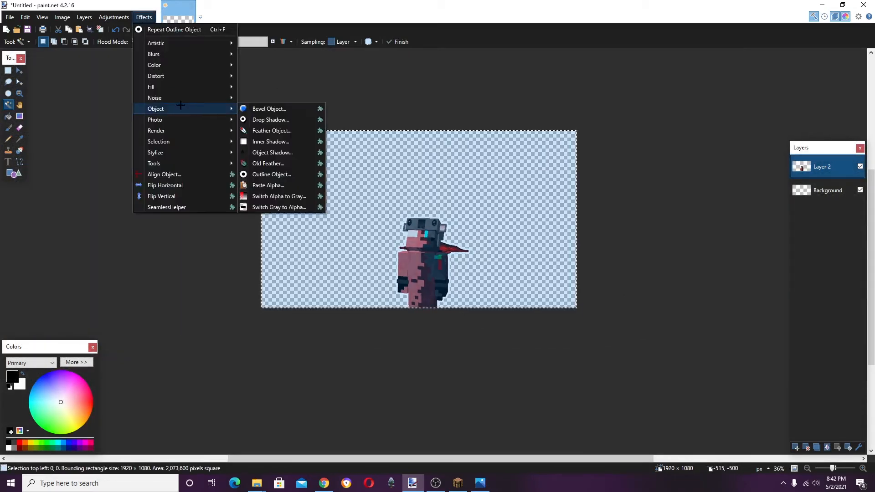
{"action": "left_click", "coordinate": [300, 119]}
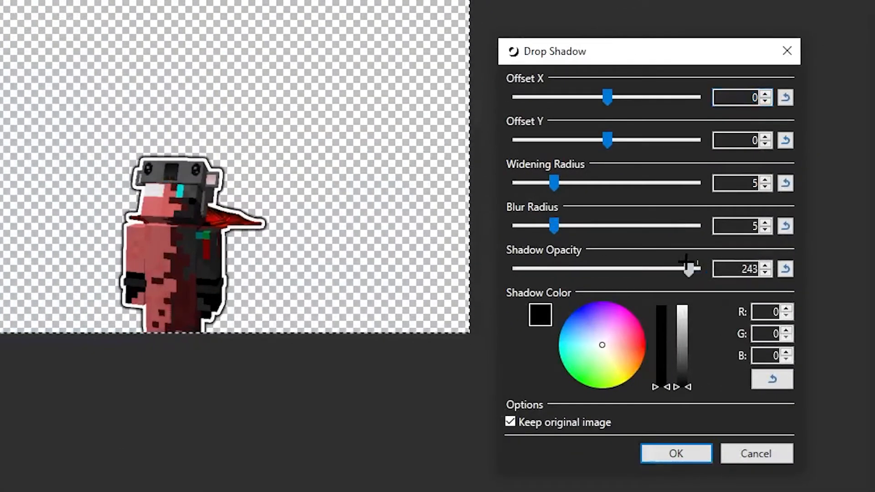
{"action": "left_click_drag", "start_coordinate": [654, 252], "coordinate": [657, 235]}
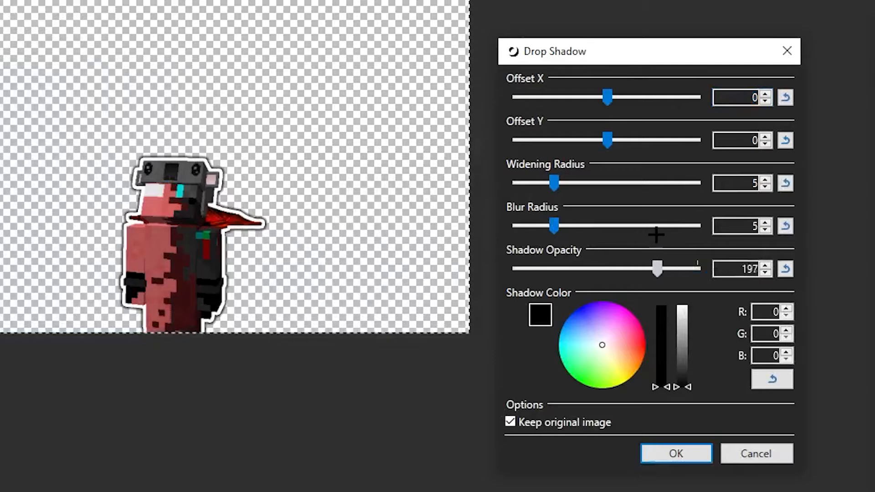
{"action": "left_click_drag", "start_coordinate": [554, 225], "coordinate": [708, 210]}
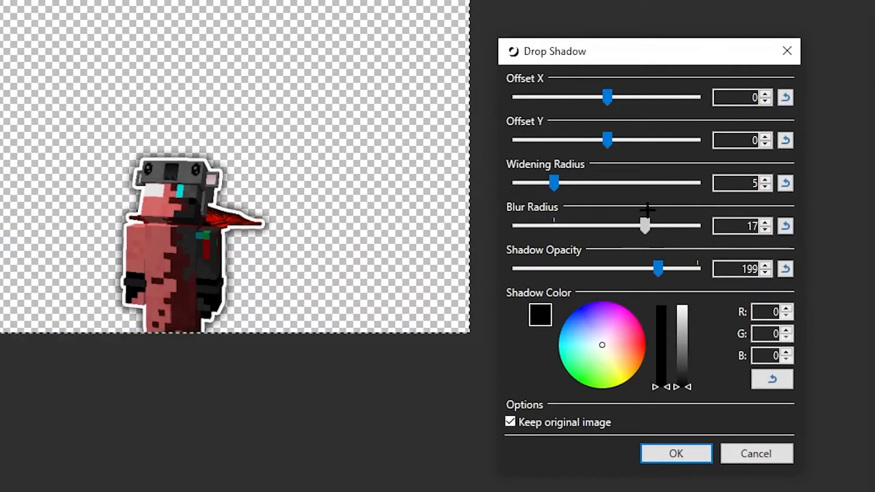
{"action": "left_click_drag", "start_coordinate": [647, 210], "coordinate": [611, 213]}
{"action": "left_click_drag", "start_coordinate": [571, 185], "coordinate": [614, 181]}
{"action": "left_click", "coordinate": [664, 457]}
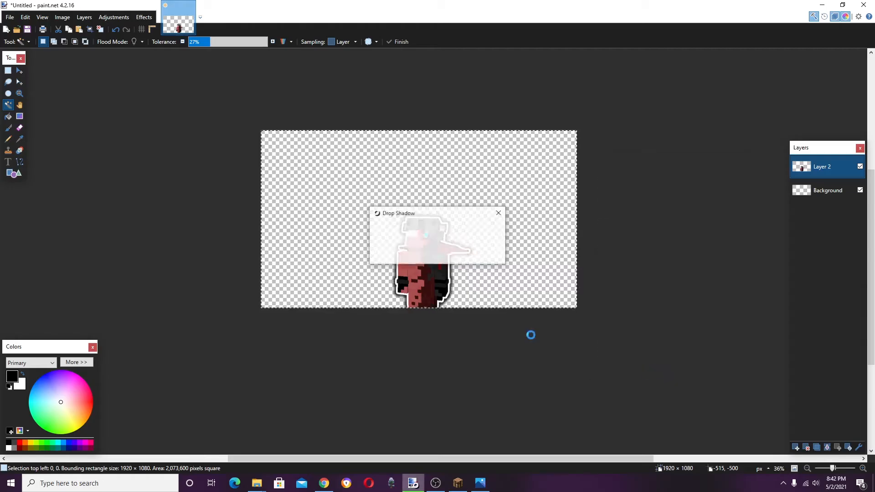
- Select the whole layer and nudge the shadowed character slightly toward the canvas's left side
{"action": "scroll", "coordinate": [527, 329], "scroll_direction": "down", "scroll_amount": 2}
{"action": "key", "text": "ctrl+a"}
{"action": "scroll", "coordinate": [465, 325], "scroll_direction": "up", "scroll_amount": 2}
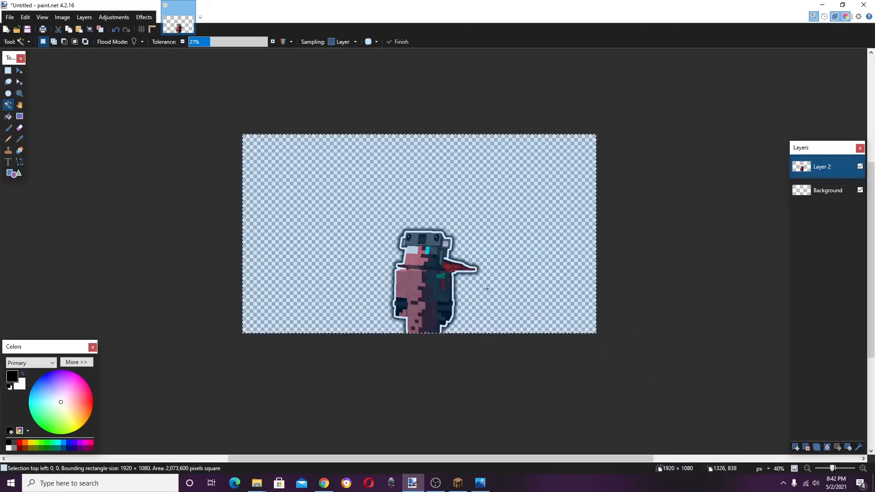
{"action": "key", "text": "m"}
{"action": "left_click_drag", "start_coordinate": [488, 288], "coordinate": [484, 289]}
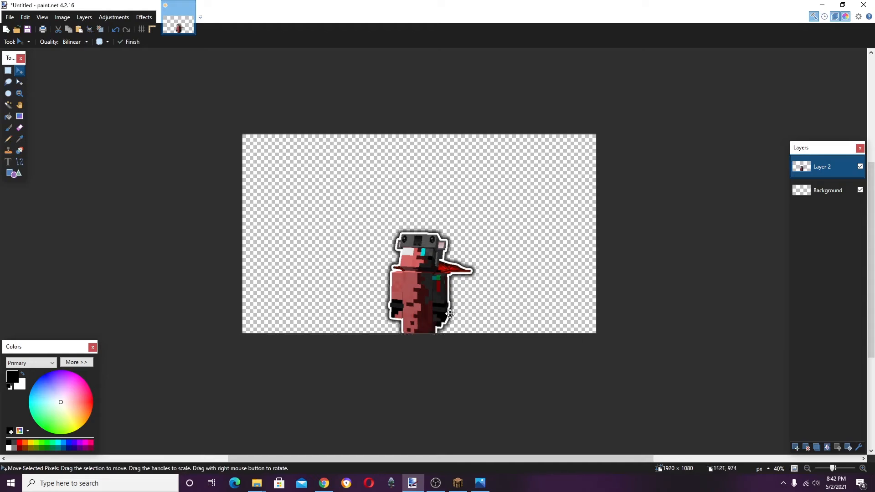
- Add a new layer beneath the character layer and set the Paintbrush to a width of 300 with red as the colour
{"action": "key", "text": "b"}
{"action": "key", "text": "ctrl+shift+n"}
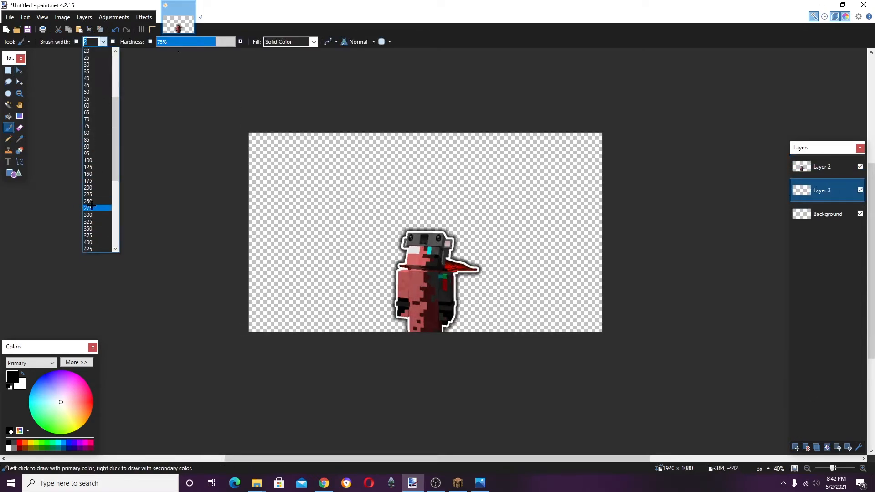
{"action": "left_click", "coordinate": [94, 215]}
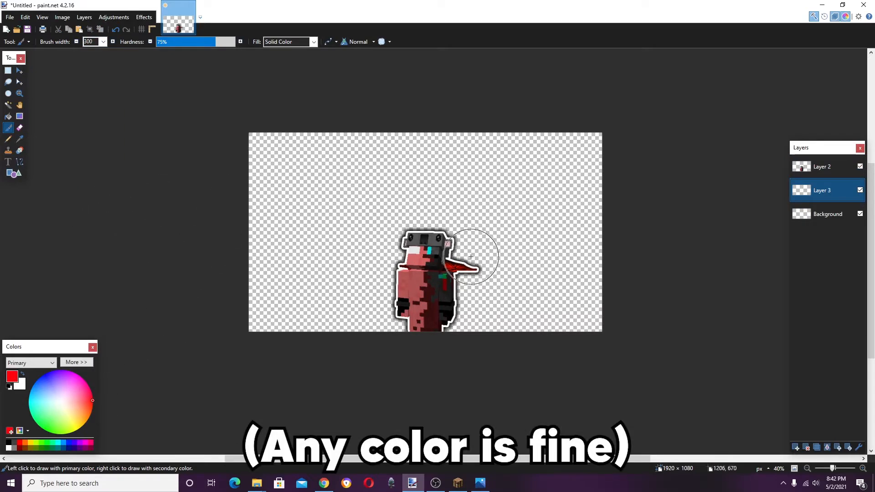
- Try painting red behind the character at 75% brush hardness and undo the stroke
{"action": "scroll", "coordinate": [474, 264], "scroll_direction": "up", "scroll_amount": 2, "text": "ctrl"}
{"action": "scroll", "coordinate": [416, 269], "scroll_direction": "up", "scroll_amount": 2, "text": "ctrl"}
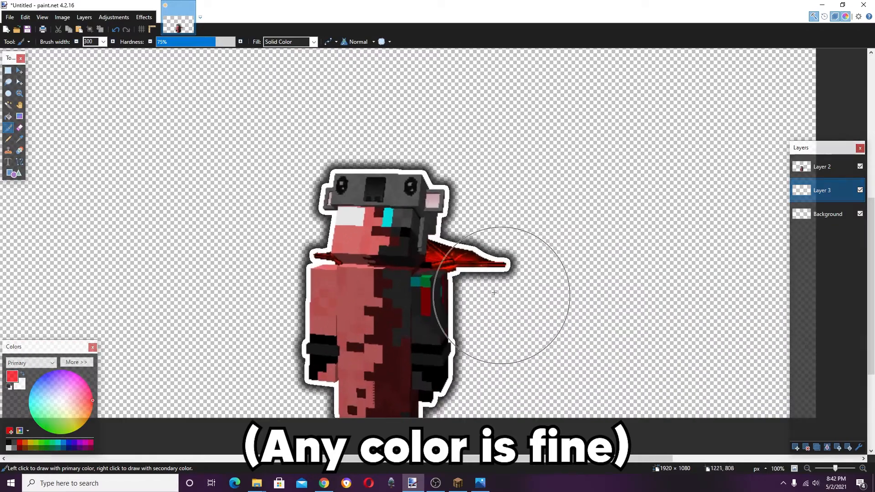
{"action": "left_click_drag", "start_coordinate": [419, 279], "coordinate": [435, 267]}
{"action": "key", "text": "ctrl+z"}
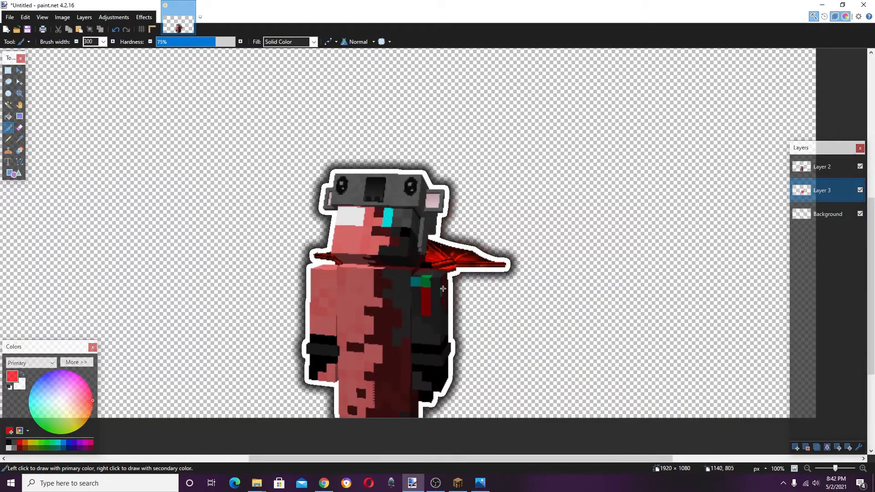
- Set the brush hardness to 0% and paint a soft red glow all around the character on the layer beneath it
{"action": "left_click", "coordinate": [167, 42]}
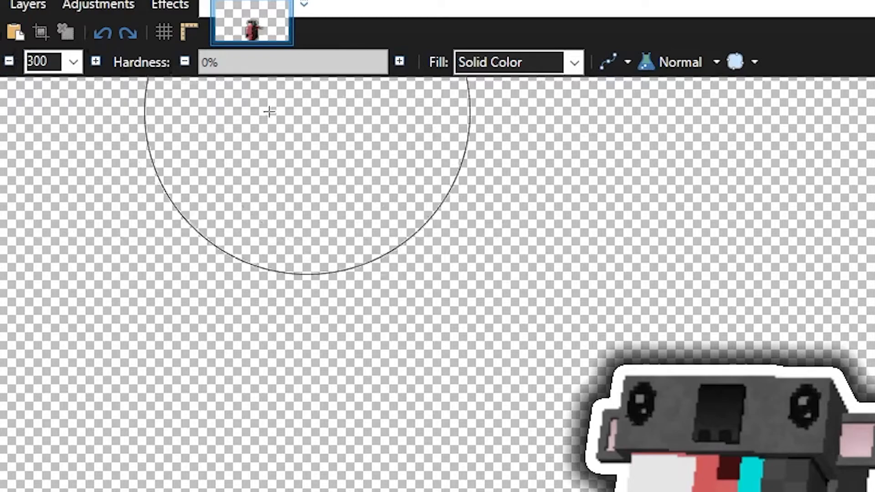
{"action": "left_click", "coordinate": [459, 261]}
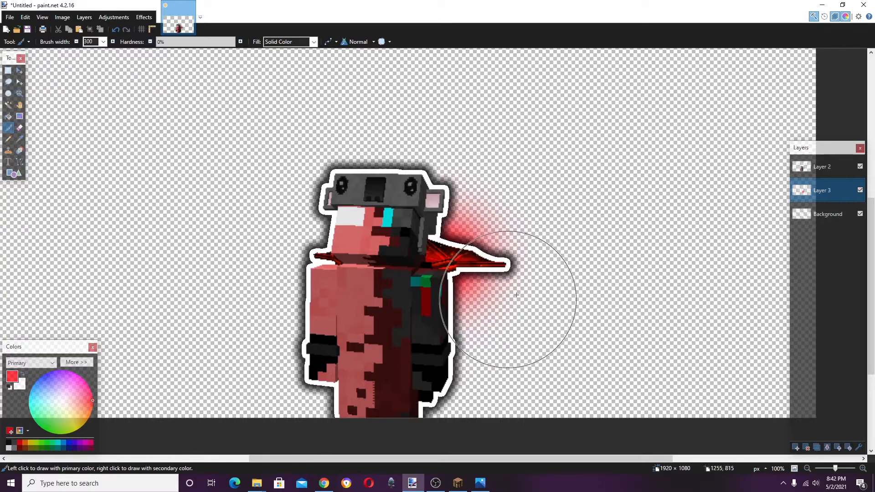
{"action": "scroll", "coordinate": [508, 294], "scroll_direction": "down", "scroll_amount": 1, "text": "ctrl"}
{"action": "mouse_move", "coordinate": [386, 283]}
{"action": "left_mouse_down"}
{"action": "mouse_move", "coordinate": [371, 354]}
{"action": "mouse_move", "coordinate": [361, 329]}
{"action": "mouse_move", "coordinate": [376, 233]}
{"action": "mouse_move", "coordinate": [398, 226]}
{"action": "mouse_move", "coordinate": [399, 214]}
{"action": "mouse_move", "coordinate": [414, 214]}
{"action": "mouse_move", "coordinate": [375, 238]}
{"action": "left_mouse_up"}
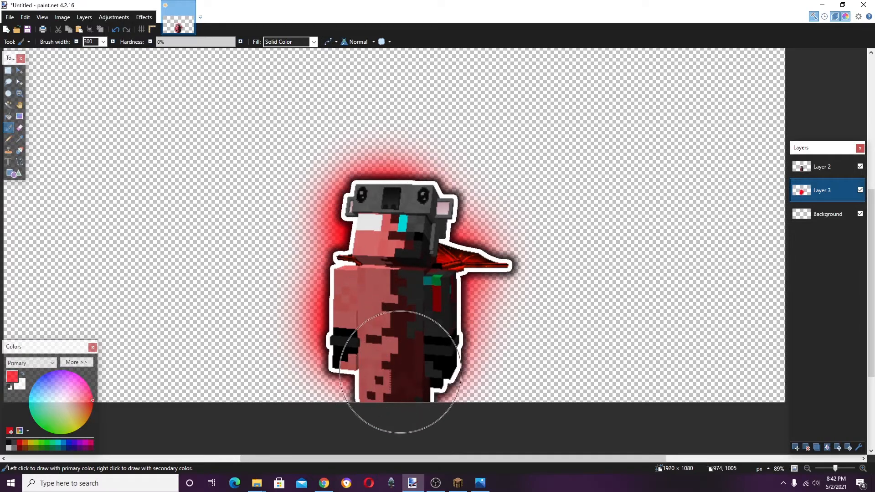
{"action": "scroll", "coordinate": [504, 313], "scroll_direction": "down", "scroll_amount": 3}
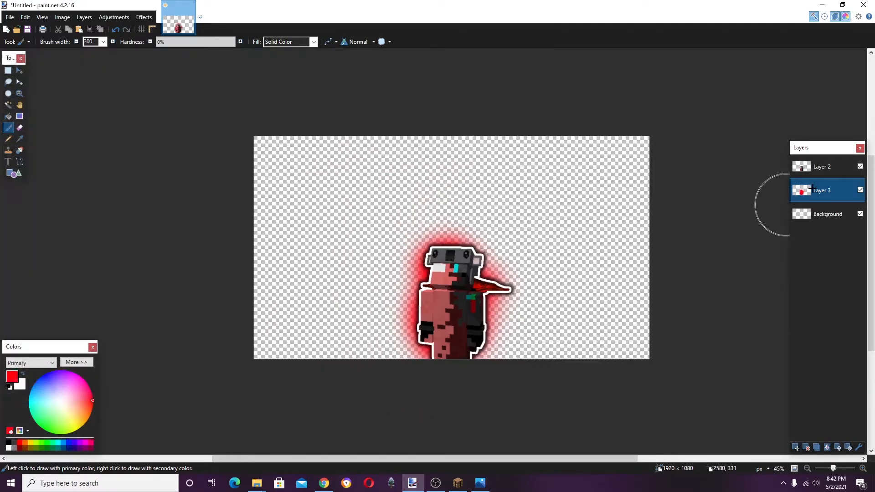
- Reduce the opacity of the red glow layer beneath the character to 45
{"action": "double_click", "coordinate": [821, 186]}
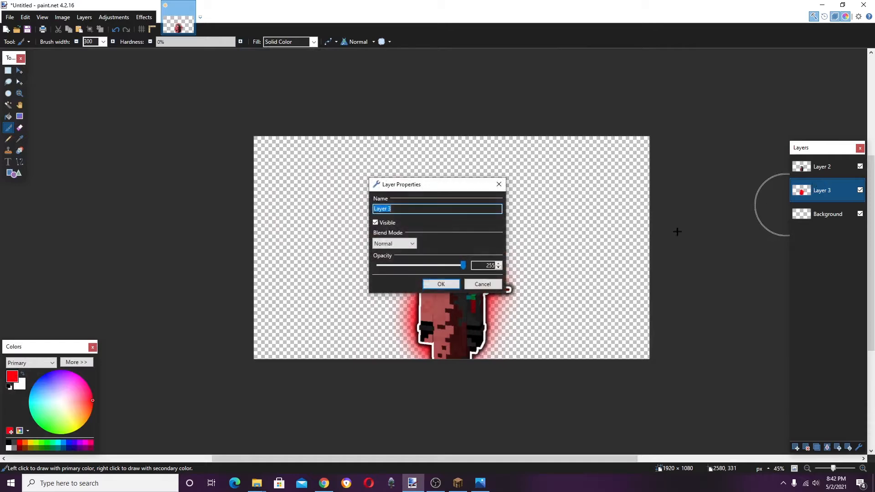
{"action": "left_click_drag", "start_coordinate": [402, 189], "coordinate": [650, 166]}
{"action": "left_click_drag", "start_coordinate": [697, 245], "coordinate": [629, 235]}
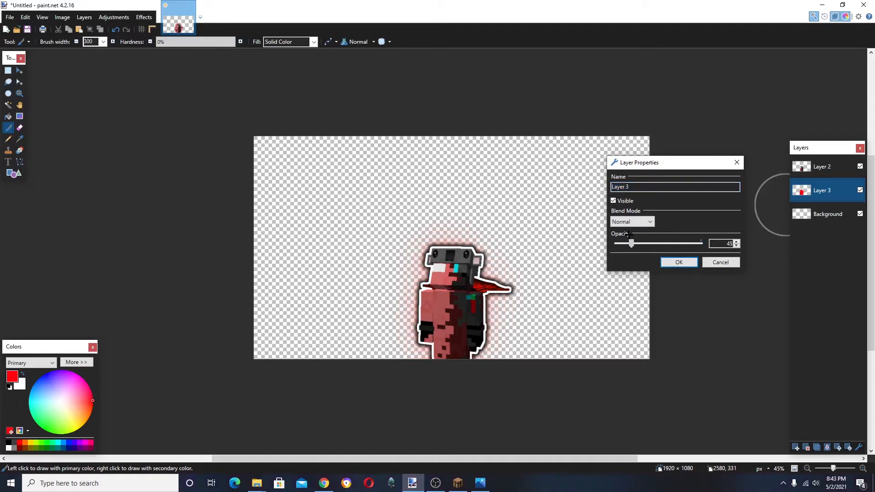
{"action": "left_click", "coordinate": [680, 262]}
{"action": "scroll", "coordinate": [570, 254], "scroll_direction": "down", "scroll_amount": 6}
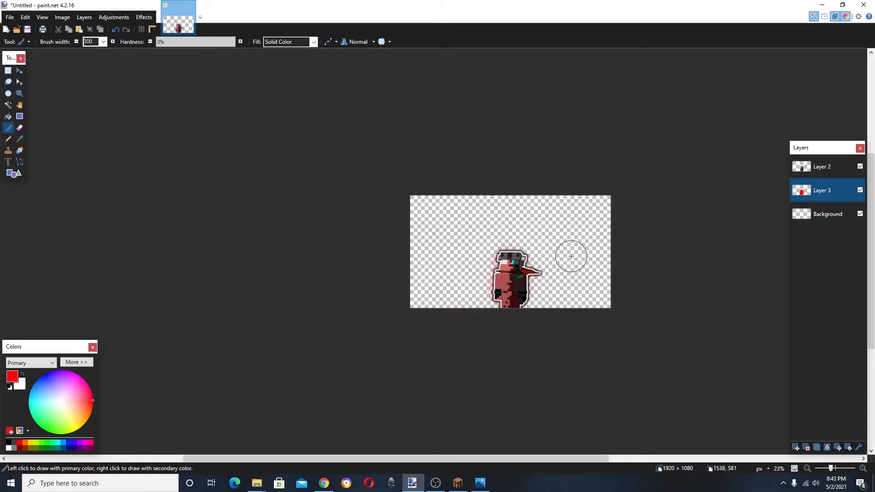
{"action": "scroll", "coordinate": [456, 298], "scroll_direction": "up", "scroll_amount": 5}
{"action": "scroll", "coordinate": [502, 286], "scroll_direction": "down", "scroll_amount": 5}
{"action": "scroll", "coordinate": [515, 287], "scroll_direction": "up", "scroll_amount": 5}
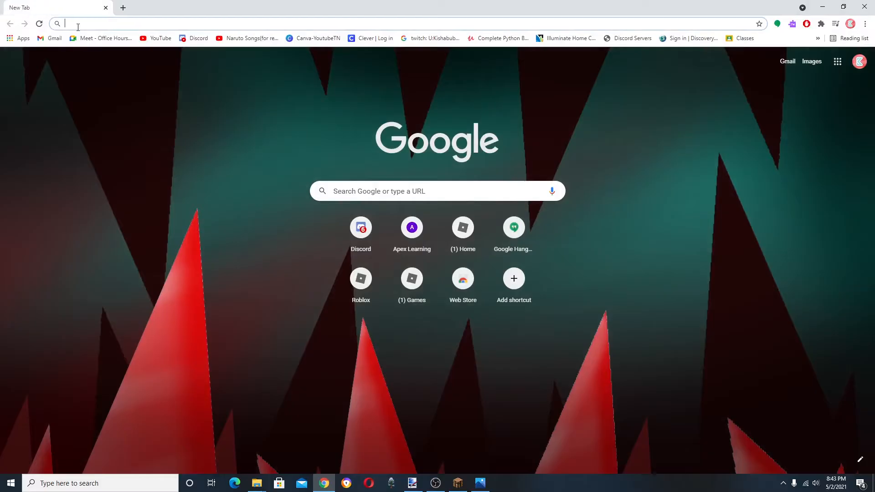
- Switch to Chrome and search Google Images for "sky background"
{"action": "left_click", "coordinate": [78, 20]}
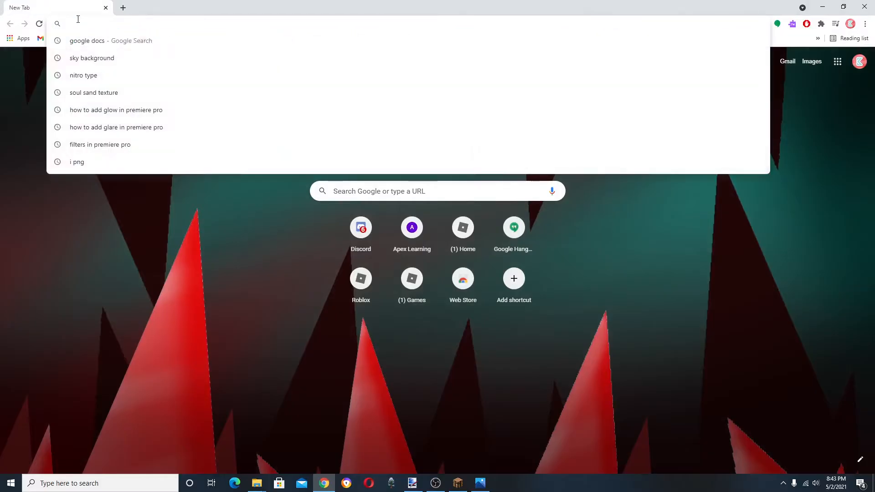
{"action": "type", "text": "sky backgr"}
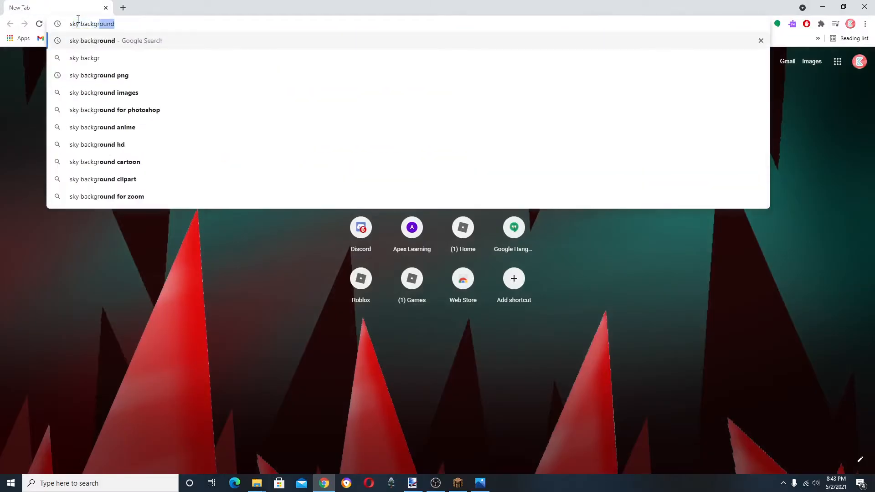
{"action": "type", "text": "ound"}
{"action": "key", "text": "Return"}
{"action": "left_click", "coordinate": [123, 93]}
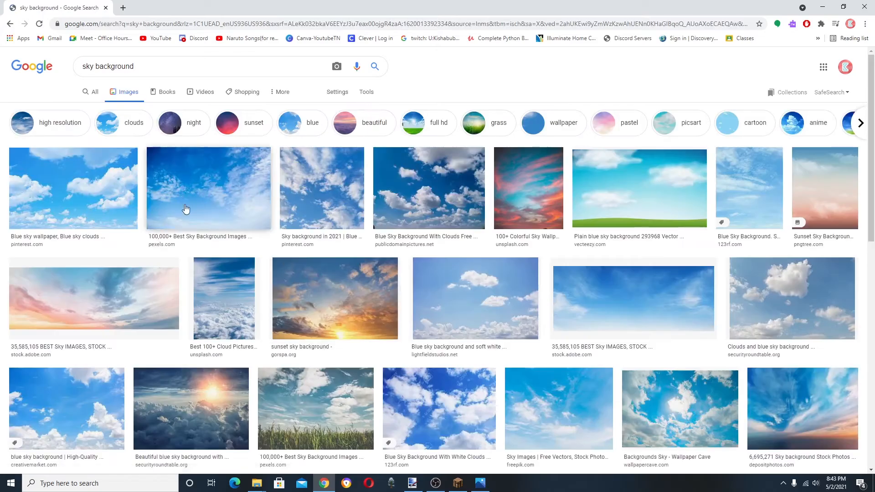
- Browse the sky pictures and copy the Pinterest image of a blue sky with white clouds
{"action": "scroll", "coordinate": [186, 209], "scroll_direction": "down", "scroll_amount": 3}
{"action": "scroll", "coordinate": [161, 218], "scroll_direction": "up", "scroll_amount": 3}
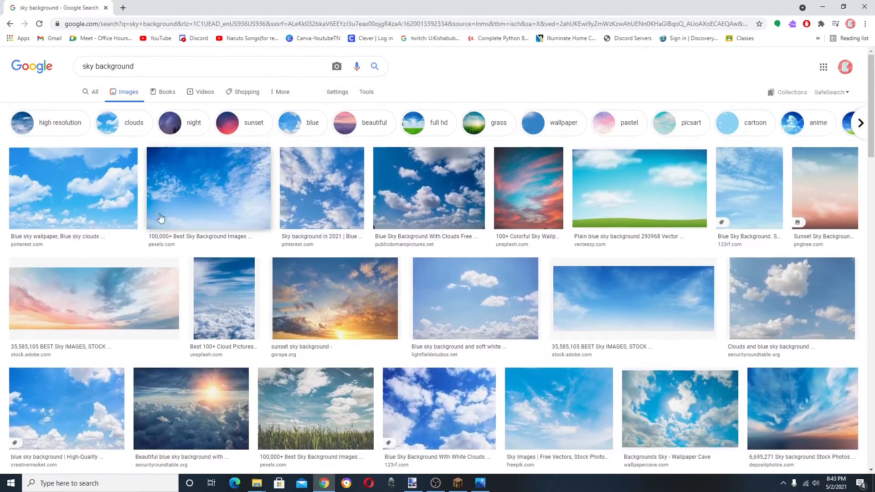
{"action": "left_click", "coordinate": [114, 210]}
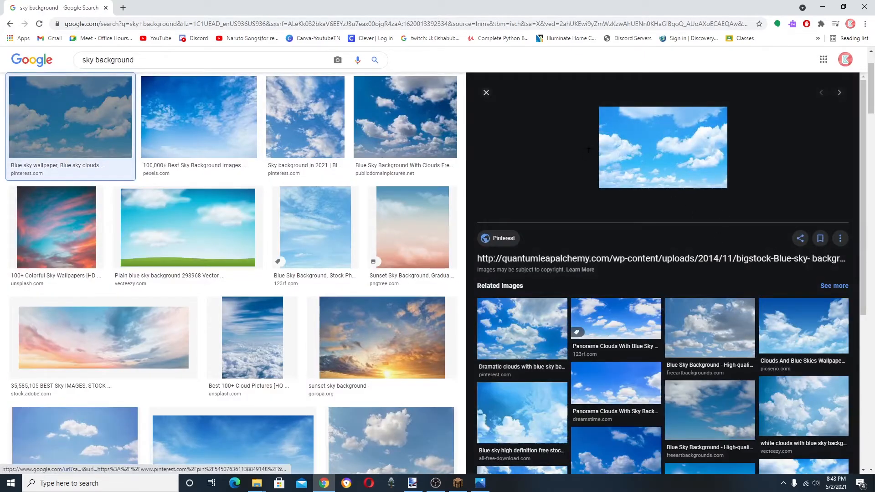
{"action": "scroll", "coordinate": [230, 302], "scroll_direction": "down", "scroll_amount": 3}
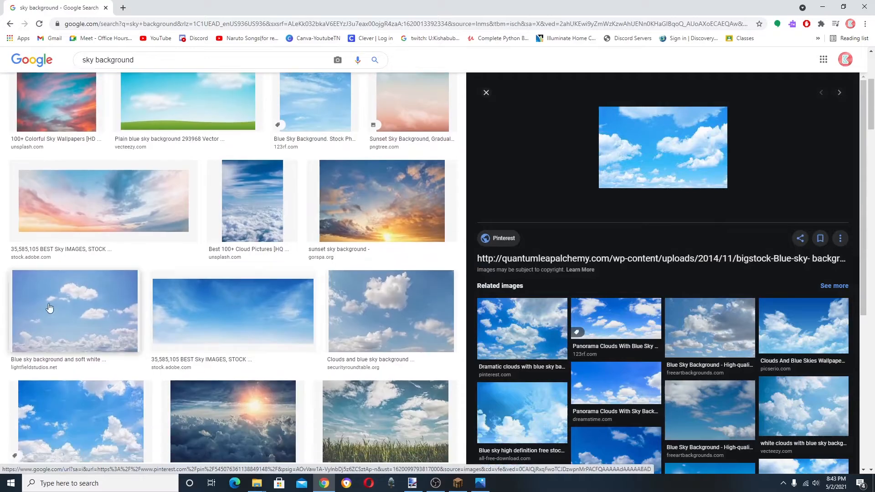
{"action": "scroll", "coordinate": [100, 318], "scroll_direction": "down", "scroll_amount": 3}
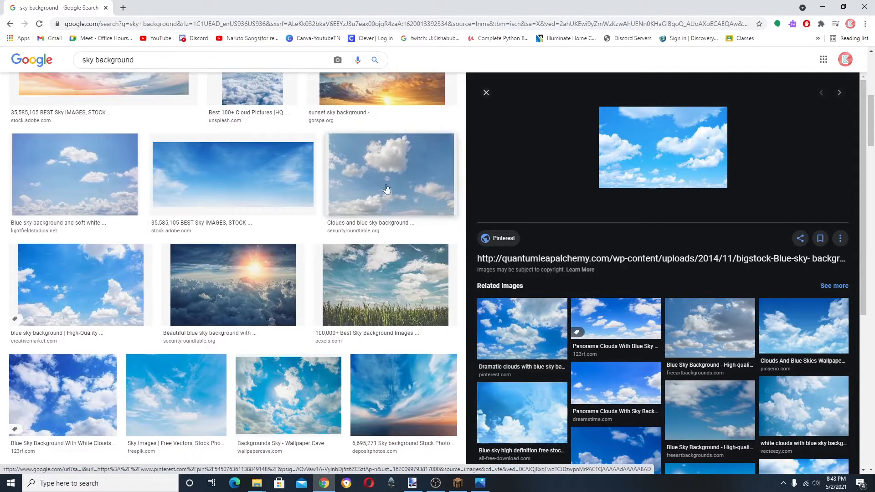
{"action": "scroll", "coordinate": [253, 238], "scroll_direction": "up", "scroll_amount": 4}
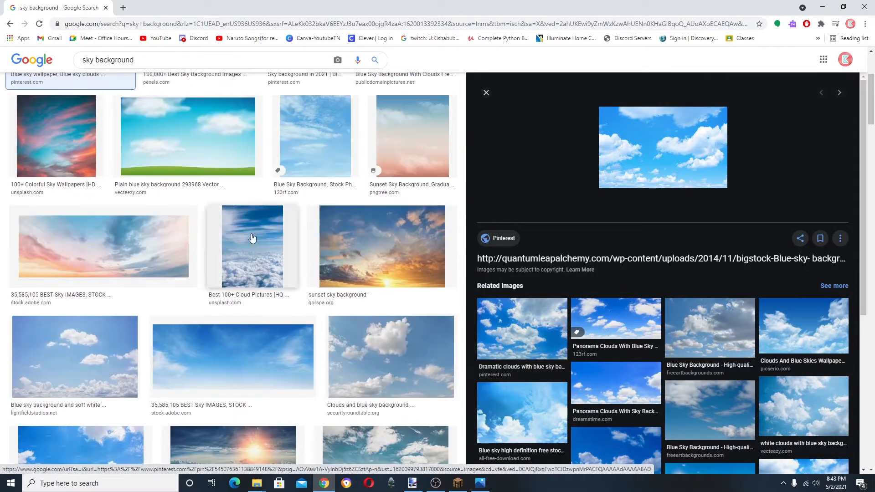
{"action": "scroll", "coordinate": [252, 238], "scroll_direction": "up", "scroll_amount": 3}
{"action": "right_click", "coordinate": [664, 210]}
{"action": "left_click", "coordinate": [684, 328]}
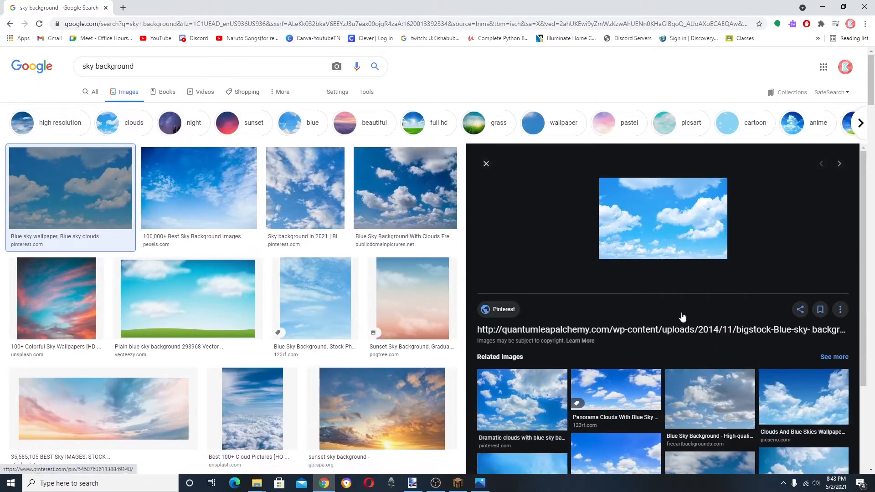
- Return to paint.net, paste the sky picture onto the Background layer and stretch it to fill the whole 1920 × 1080 canvas
{"action": "key", "text": "alt+Tab"}
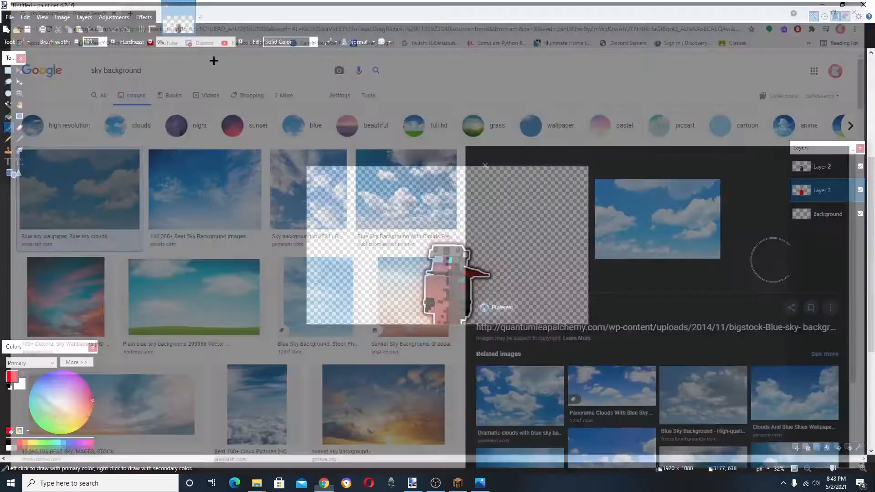
{"action": "left_click", "coordinate": [816, 206]}
{"action": "key", "text": "ctrl+v"}
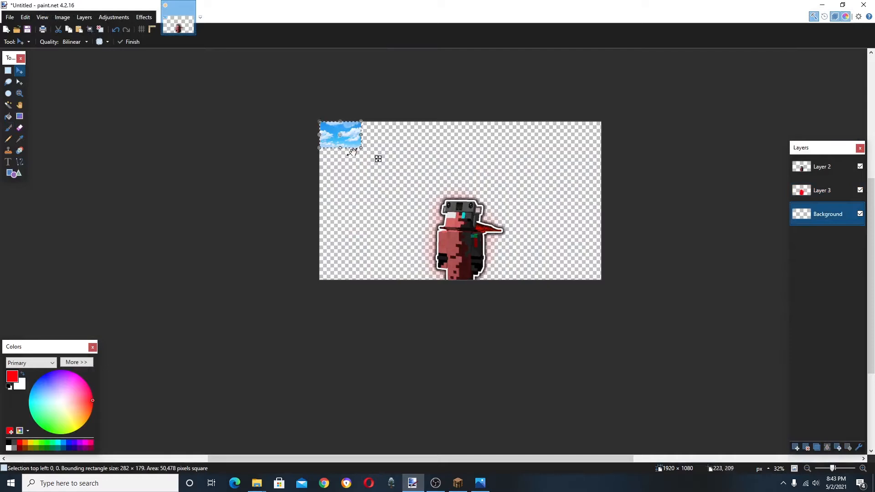
{"action": "left_click_drag", "start_coordinate": [378, 158], "coordinate": [624, 315]}
{"action": "left_click_drag", "start_coordinate": [553, 249], "coordinate": [526, 247]}
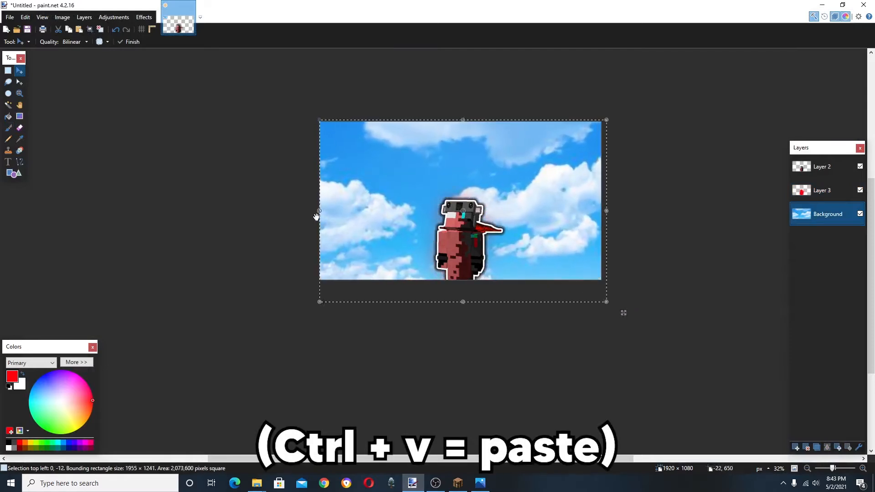
{"action": "left_click_drag", "start_coordinate": [317, 215], "coordinate": [298, 215]}
{"action": "left_click_drag", "start_coordinate": [567, 202], "coordinate": [574, 200]}
{"action": "key", "text": "Return"}
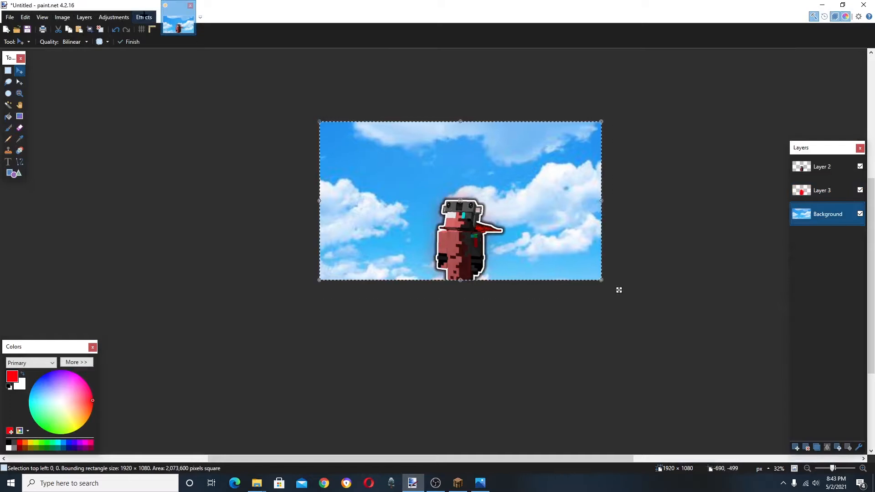
- Apply a strong centered Motion Blur at an angle of 25 to the sky background
{"action": "left_click", "coordinate": [144, 17]}
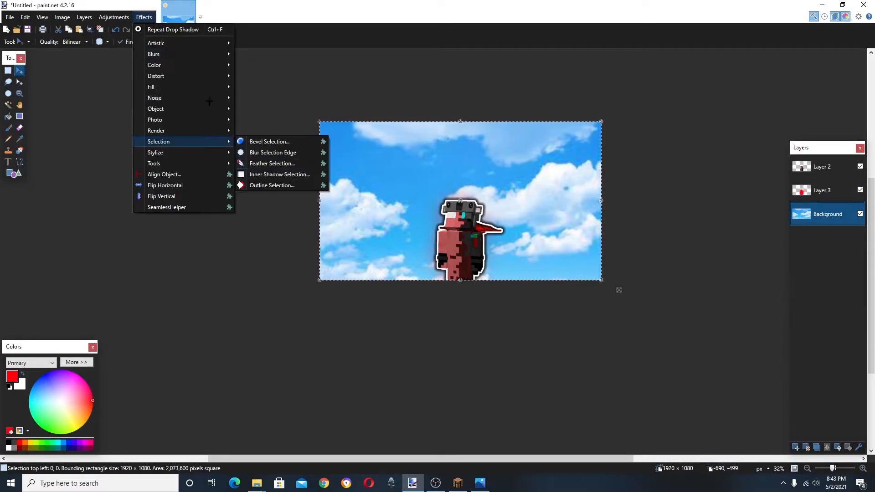
{"action": "left_click", "coordinate": [266, 120]}
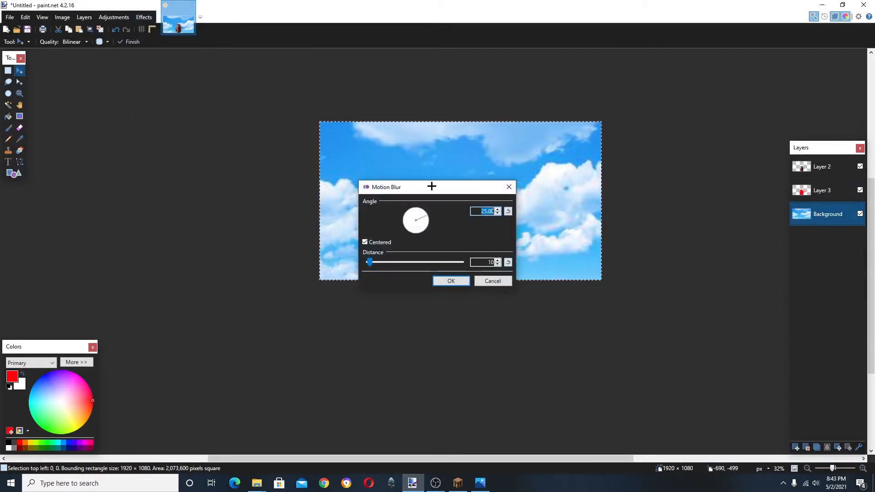
{"action": "left_click_drag", "start_coordinate": [432, 187], "coordinate": [665, 189]}
{"action": "left_click_drag", "start_coordinate": [606, 264], "coordinate": [630, 265]}
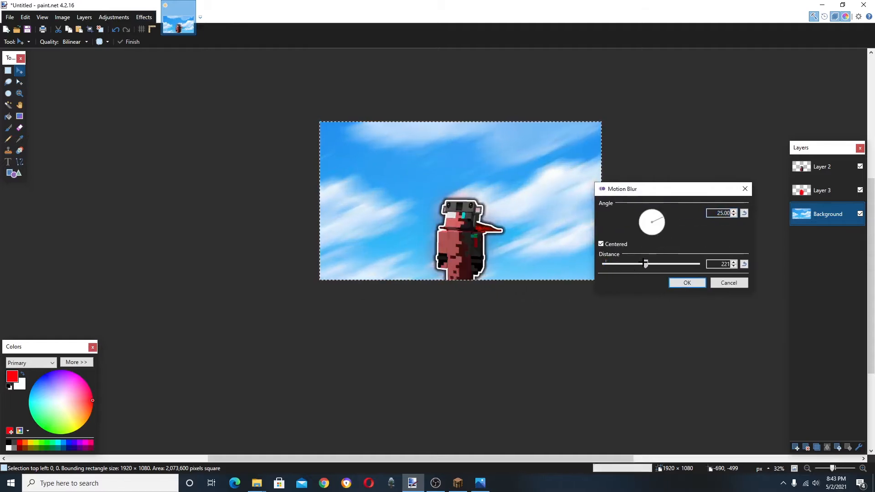
{"action": "left_click_drag", "start_coordinate": [646, 264], "coordinate": [648, 264]}
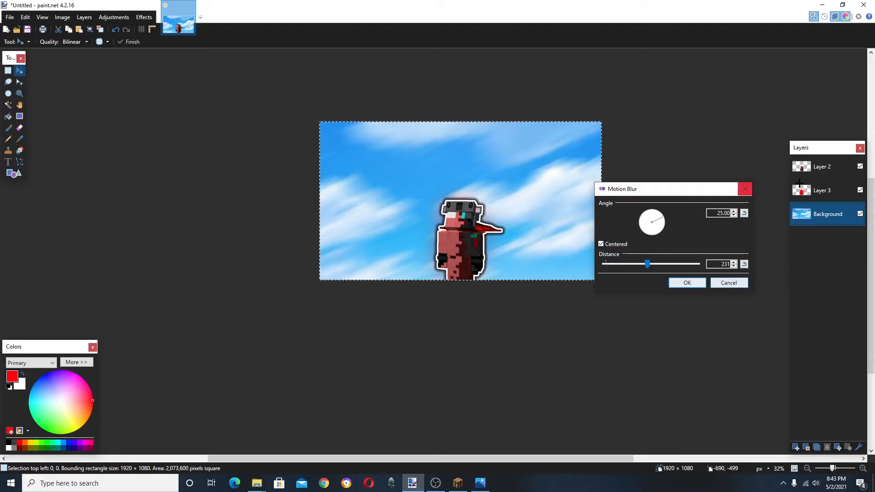
{"action": "mouse_move", "coordinate": [655, 264]}
{"action": "left_mouse_down"}
{"action": "mouse_move", "coordinate": [664, 264]}
{"action": "mouse_move", "coordinate": [648, 256]}
{"action": "mouse_move", "coordinate": [665, 258]}
{"action": "left_mouse_up"}
{"action": "left_click", "coordinate": [691, 285]}
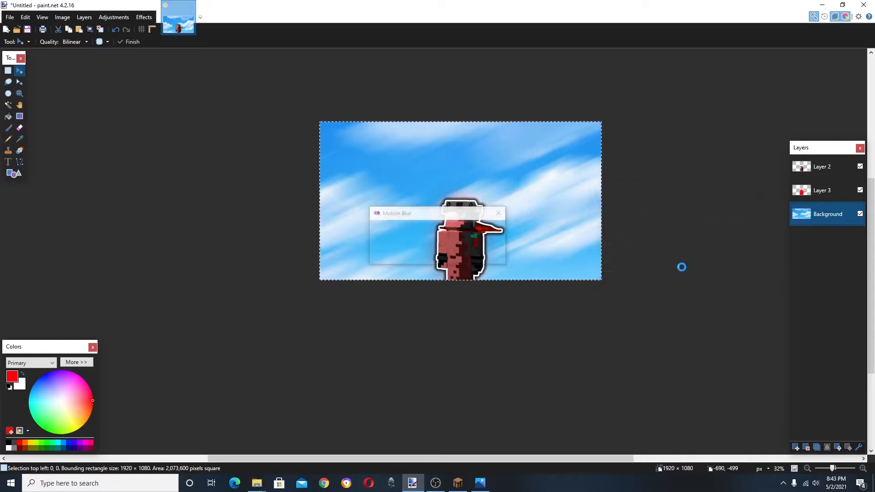
{"action": "scroll", "coordinate": [564, 184], "scroll_direction": "down", "scroll_amount": 6}
{"action": "scroll", "coordinate": [564, 185], "scroll_direction": "up", "scroll_amount": 5}
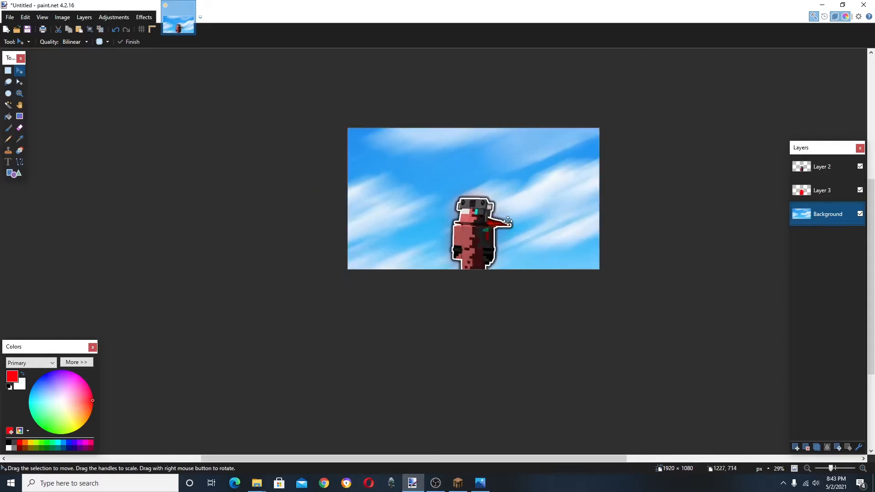
- Activate the Text tool and add a new layer at the very top of the layer stack
{"action": "scroll", "coordinate": [508, 228], "scroll_direction": "up", "scroll_amount": 1}
{"action": "key", "text": "t"}
{"action": "left_click", "coordinate": [796, 447]}
{"action": "left_click_drag", "start_coordinate": [803, 215], "coordinate": [800, 152]}
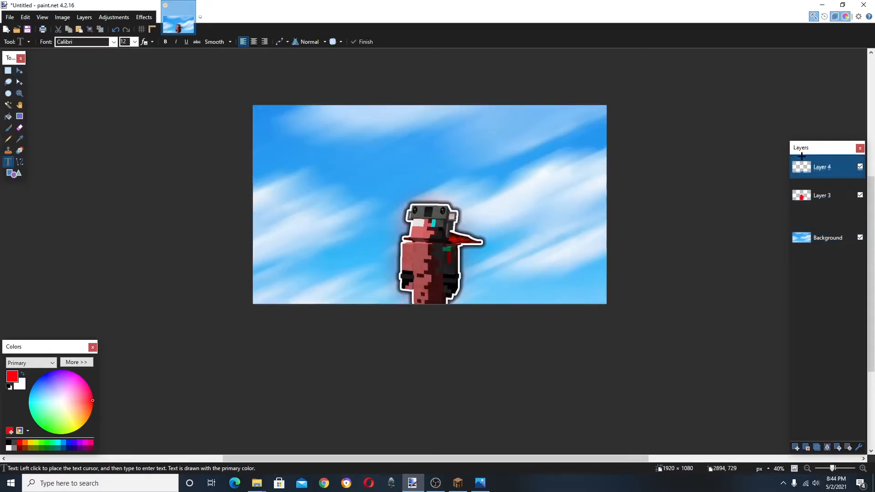
{"action": "left_click_drag", "start_coordinate": [524, 194], "coordinate": [611, 246]}
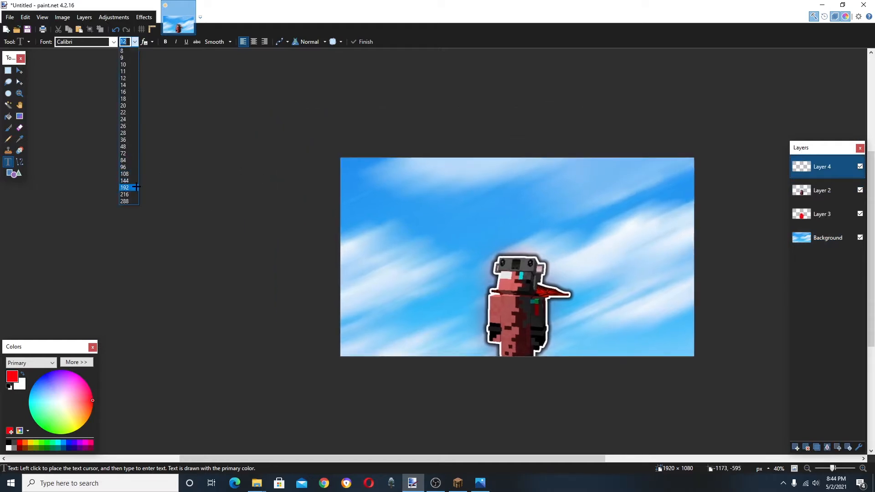
- Set the text size to 192 and the font to Minecraft
{"action": "left_click", "coordinate": [135, 187]}
{"action": "left_click", "coordinate": [111, 42]}
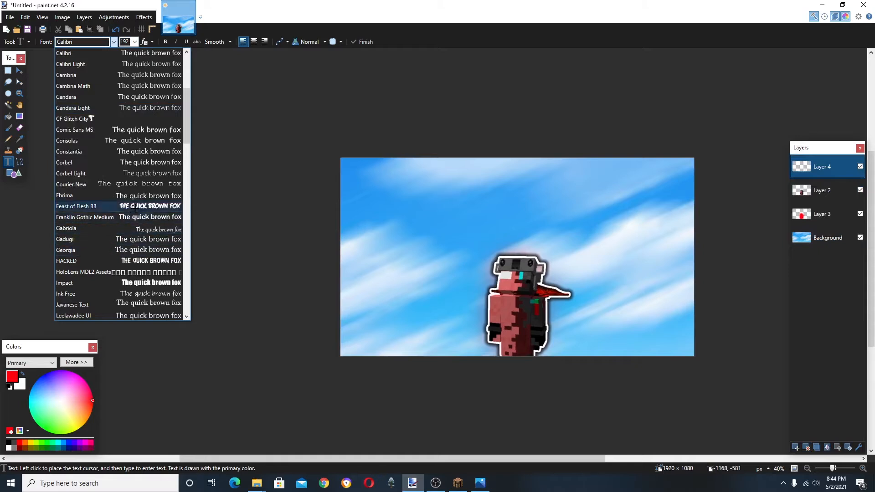
{"action": "scroll", "coordinate": [141, 184], "scroll_direction": "up", "scroll_amount": 4}
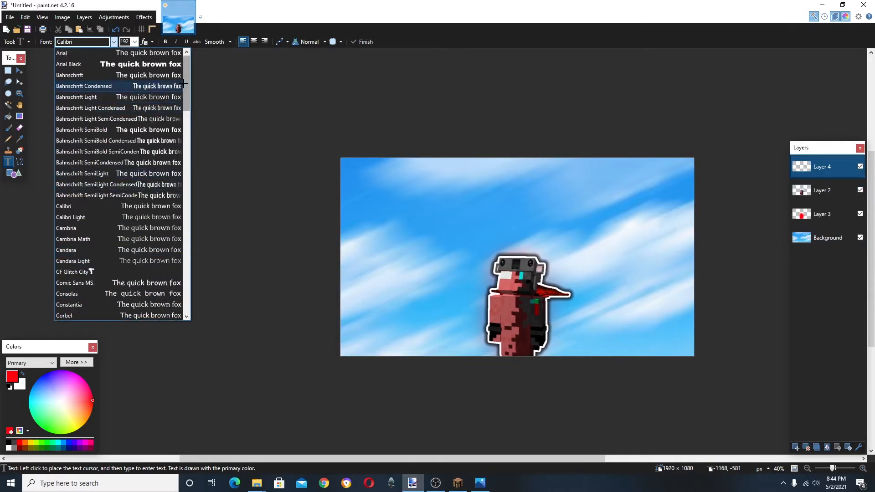
{"action": "scroll", "coordinate": [185, 93], "scroll_direction": "down", "scroll_amount": 7}
{"action": "scroll", "coordinate": [183, 131], "scroll_direction": "down", "scroll_amount": 8}
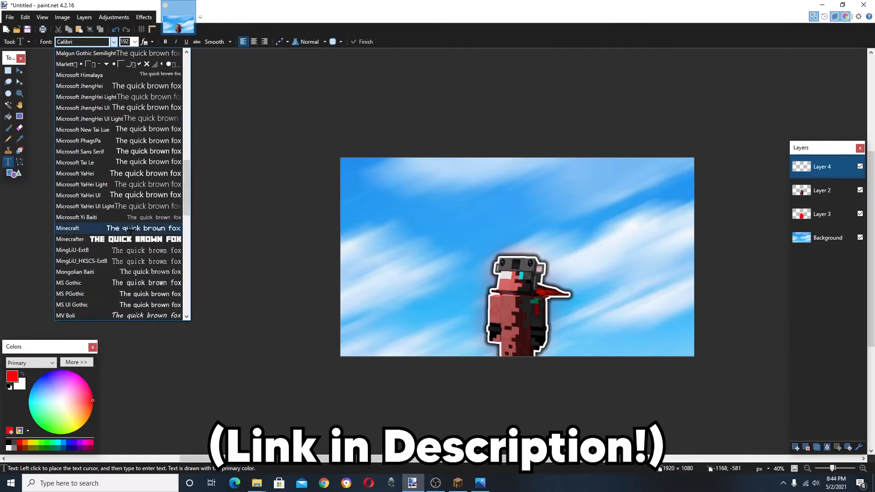
{"action": "left_click", "coordinate": [73, 228]}
- Try writing "[Youtube] Kis" in red at size 192 above the character and clear the text
{"action": "left_click", "coordinate": [400, 224]}
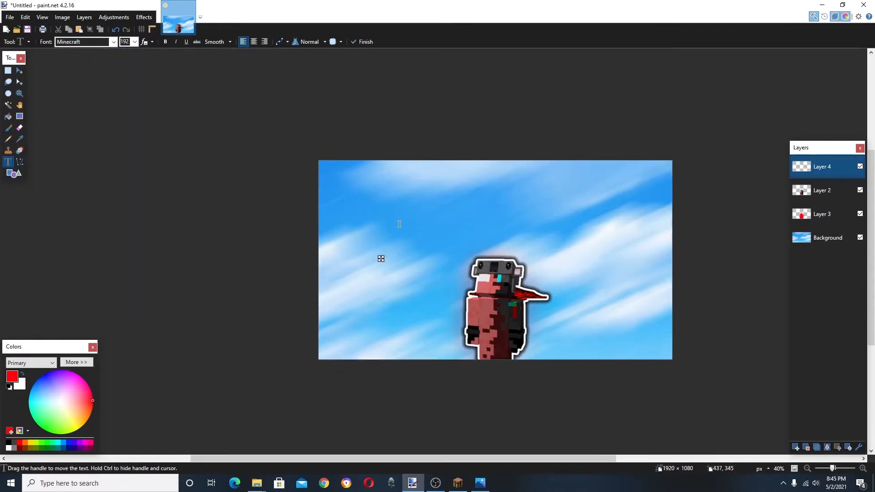
{"action": "type", "text": "[]"}
{"action": "key", "text": "Left"}
{"action": "type", "text": "Youtube"}
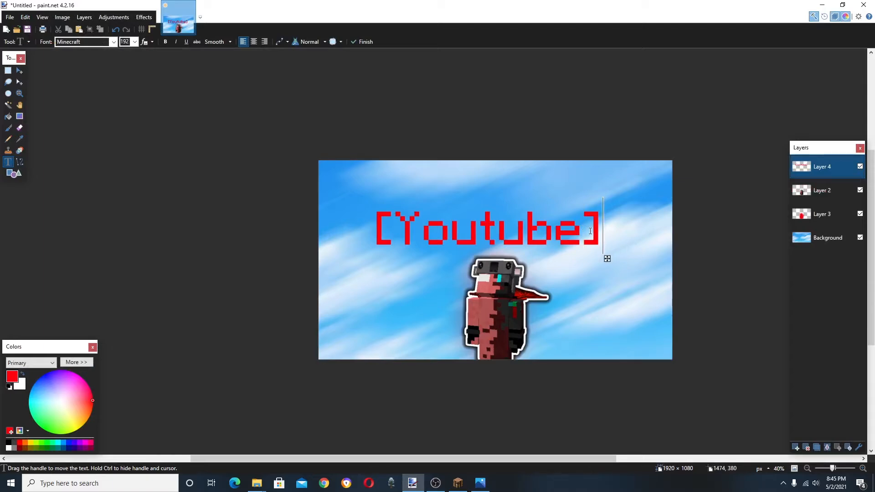
{"action": "type", "text": "Kis"}
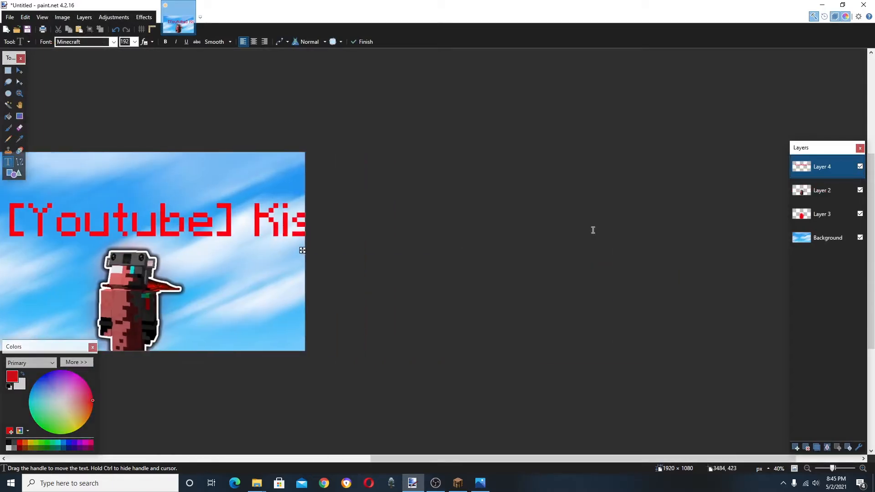
{"action": "left_click_drag", "start_coordinate": [472, 188], "coordinate": [670, 192]}
{"action": "left_click_drag", "start_coordinate": [365, 244], "coordinate": [711, 235]}
{"action": "key", "text": "ctrl+a"}
{"action": "key", "text": "Delete"}
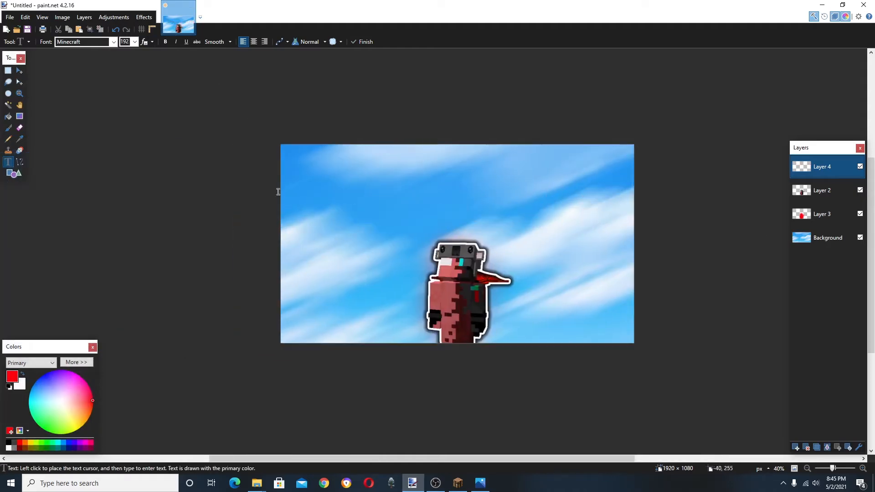
- Write "[Youtube] Kishabub" in red at size 108 across the sky above the character
{"action": "left_click", "coordinate": [305, 192]}
{"action": "left_click", "coordinate": [135, 42]}
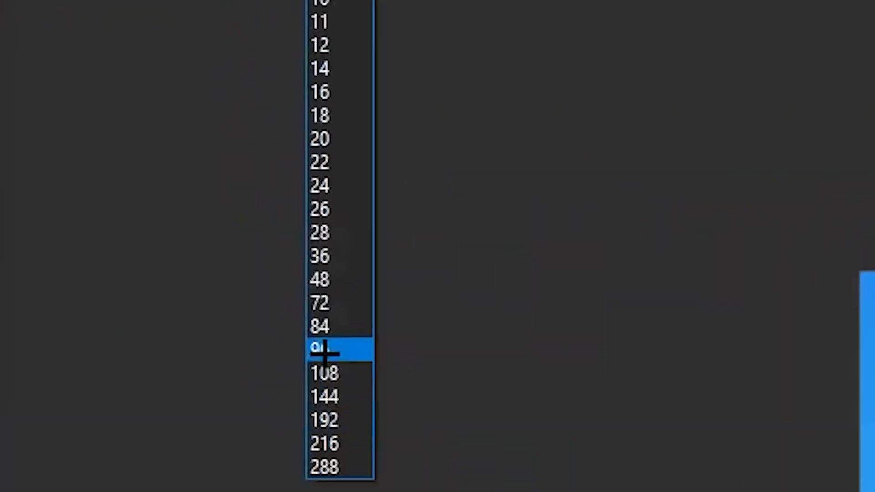
{"action": "left_click", "coordinate": [132, 172]}
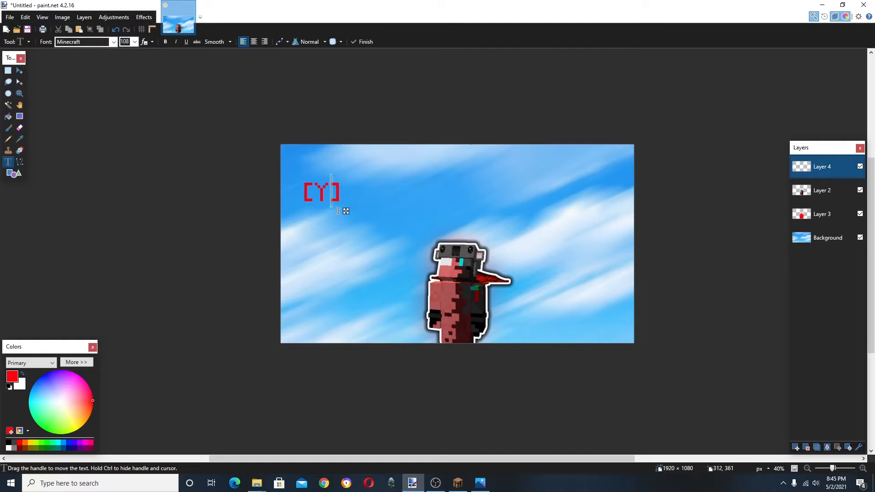
{"action": "type", "text": "[Youtube] K"}
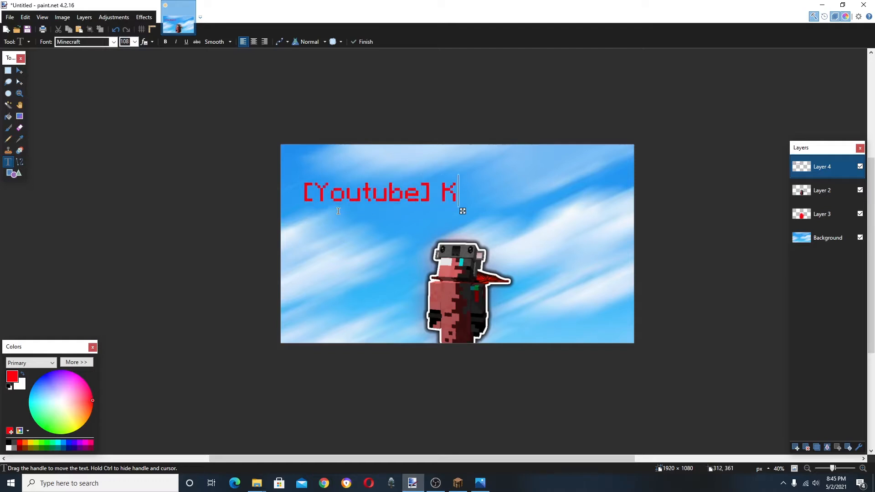
{"action": "type", "text": "ishabub"}
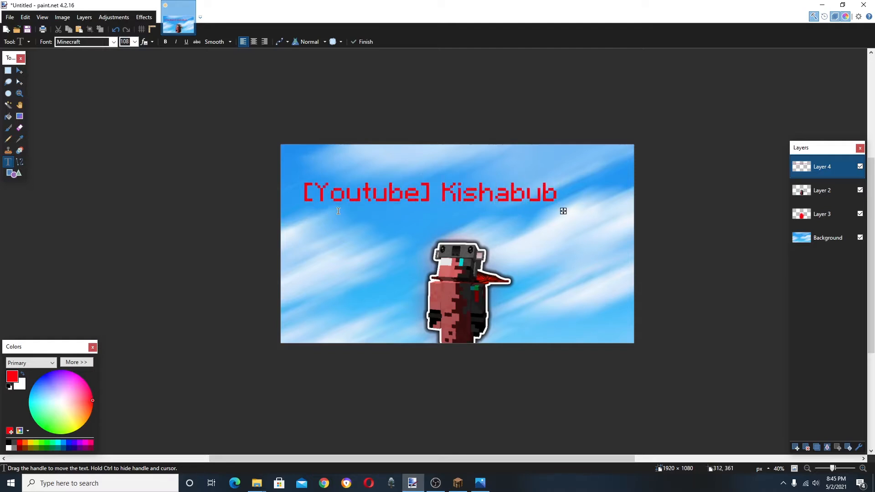
{"action": "key", "text": "BackSpace"}
{"action": "scroll", "coordinate": [542, 234], "scroll_direction": "up", "scroll_amount": 1}
{"action": "key", "text": "Escape"}
- Make a rectangular selection of about 571 × 199 px around the word "Youtube", leaving out both brackets
{"action": "scroll", "coordinate": [556, 233], "scroll_direction": "up", "scroll_amount": 2}
{"action": "key", "text": "s"}
{"action": "left_click_drag", "start_coordinate": [600, 146], "coordinate": [565, 260]}
{"action": "left_click_drag", "start_coordinate": [503, 187], "coordinate": [336, 245]}
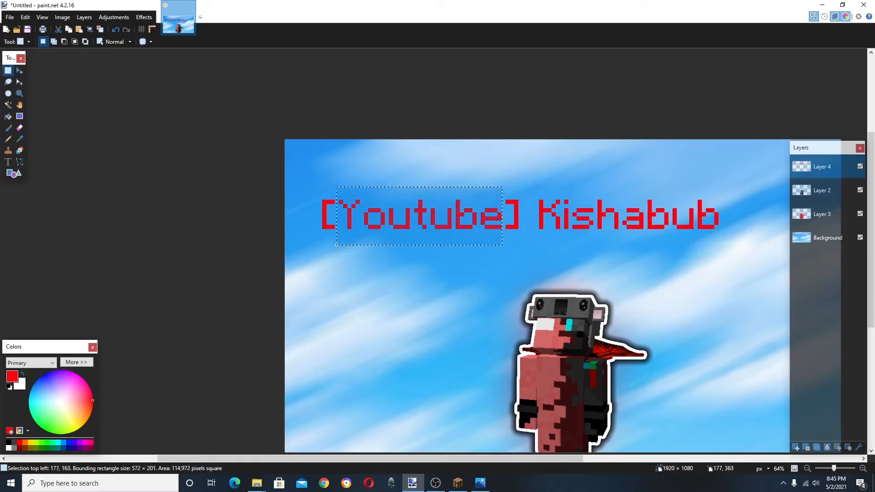
{"action": "scroll", "coordinate": [274, 194], "scroll_direction": "up", "scroll_amount": 4}
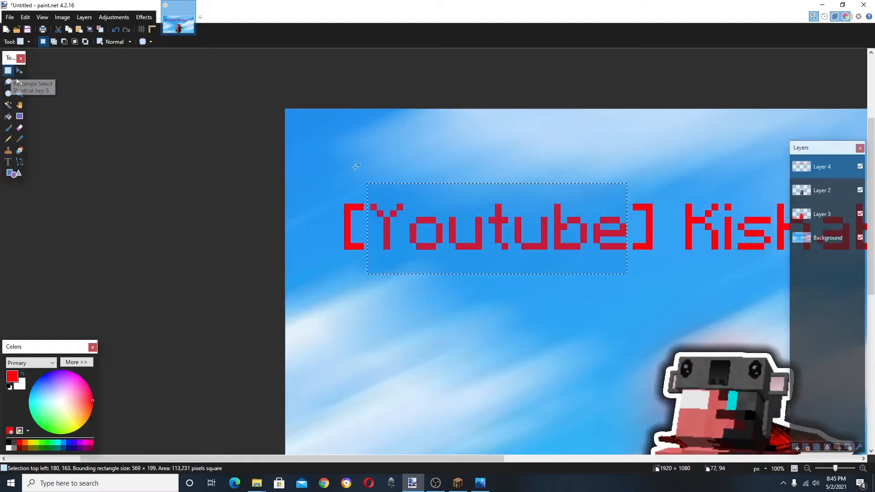
{"action": "left_click_drag", "start_coordinate": [355, 168], "coordinate": [149, 167]}
{"action": "scroll", "coordinate": [489, 194], "scroll_direction": "up", "scroll_amount": 1}
{"action": "scroll", "coordinate": [620, 387], "scroll_direction": "up", "scroll_amount": 4}
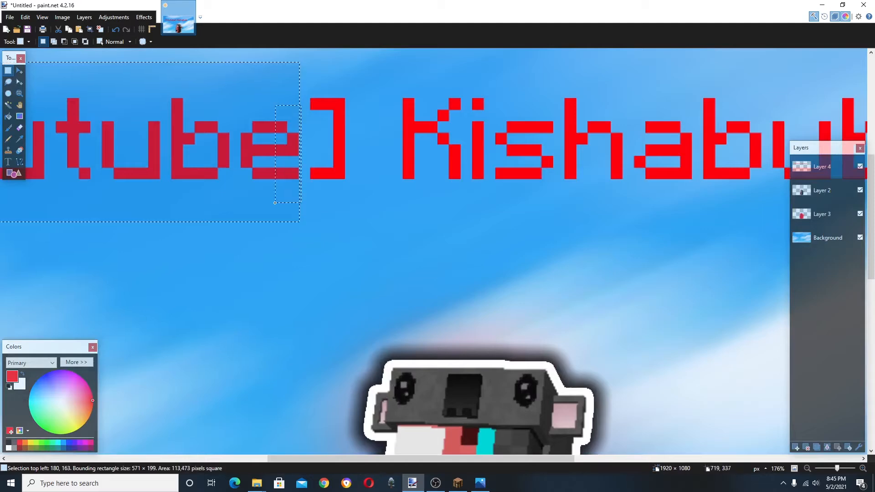
{"action": "left_click_drag", "start_coordinate": [275, 203], "coordinate": [274, 210]}
{"action": "scroll", "coordinate": [372, 149], "scroll_direction": "down", "scroll_amount": 9}
{"action": "scroll", "coordinate": [373, 149], "scroll_direction": "up", "scroll_amount": 3}
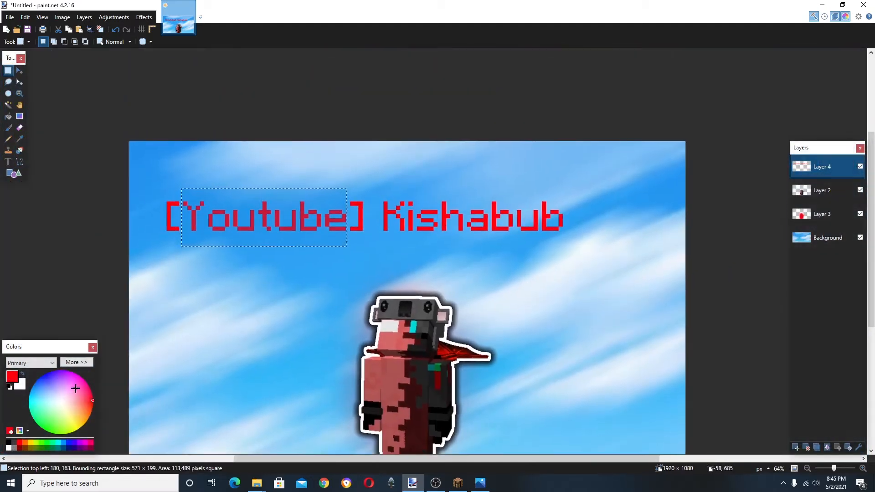
{"action": "left_click_drag", "start_coordinate": [299, 392], "coordinate": [288, 398]}
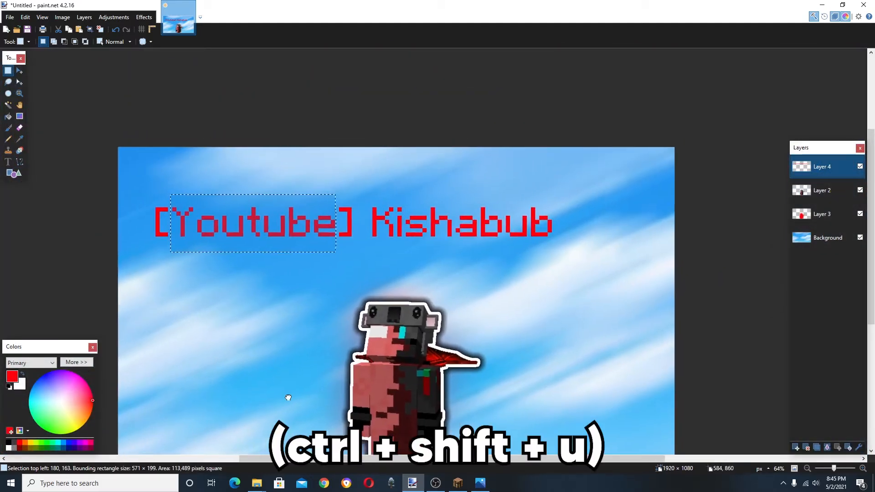
- Turn the selected word "Youtube" white with Hue / Saturation at lightness 100 and clear the selection
{"action": "key", "text": "ctrl+shift+u"}
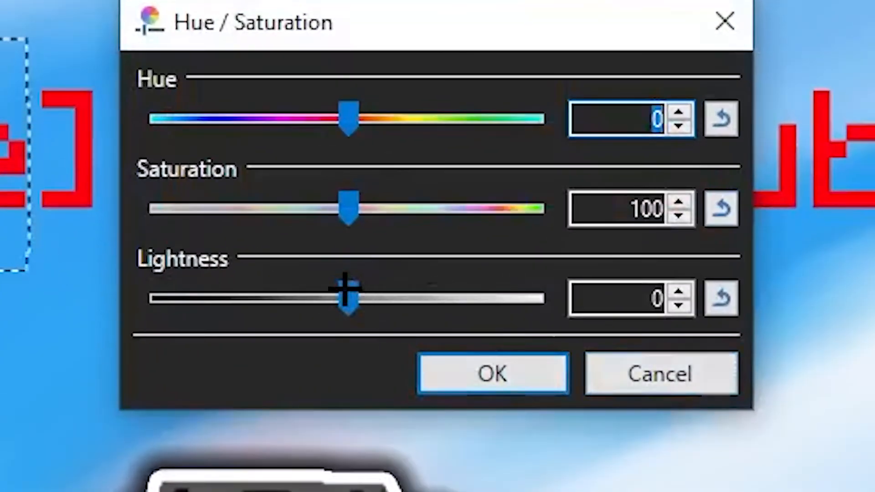
{"action": "left_click_drag", "start_coordinate": [351, 297], "coordinate": [537, 297]}
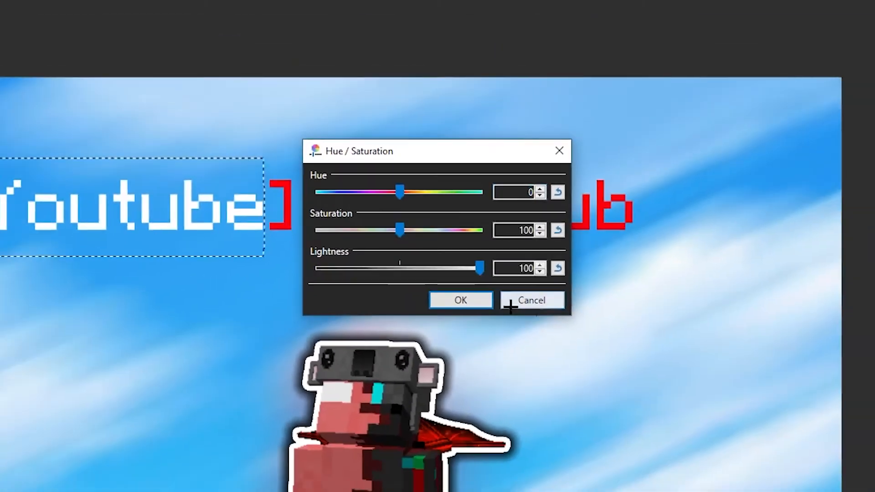
{"action": "left_click", "coordinate": [461, 300]}
{"action": "left_click", "coordinate": [458, 182]}
{"action": "scroll", "coordinate": [458, 182], "scroll_direction": "down", "scroll_amount": 6}
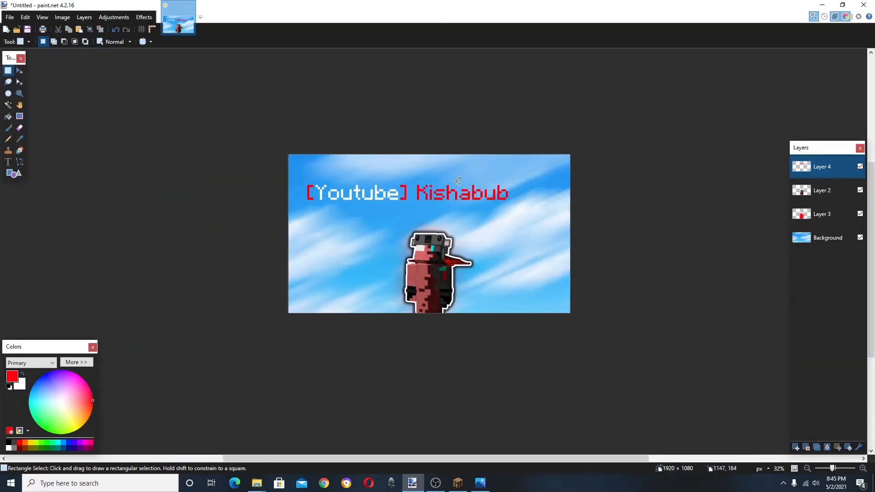
- Select the whole title, enlarge its selection to about 2024 × 425 px, position it across the upper part of the image, and deselect
{"action": "scroll", "coordinate": [465, 236], "scroll_direction": "up", "scroll_amount": 5}
{"action": "left_click_drag", "start_coordinate": [572, 110], "coordinate": [165, 196]}
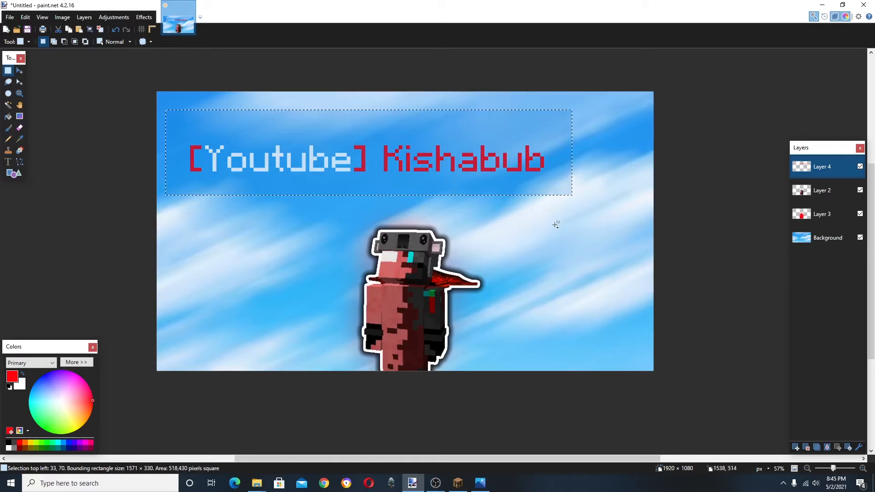
{"action": "left_click_drag", "start_coordinate": [613, 250], "coordinate": [620, 256]}
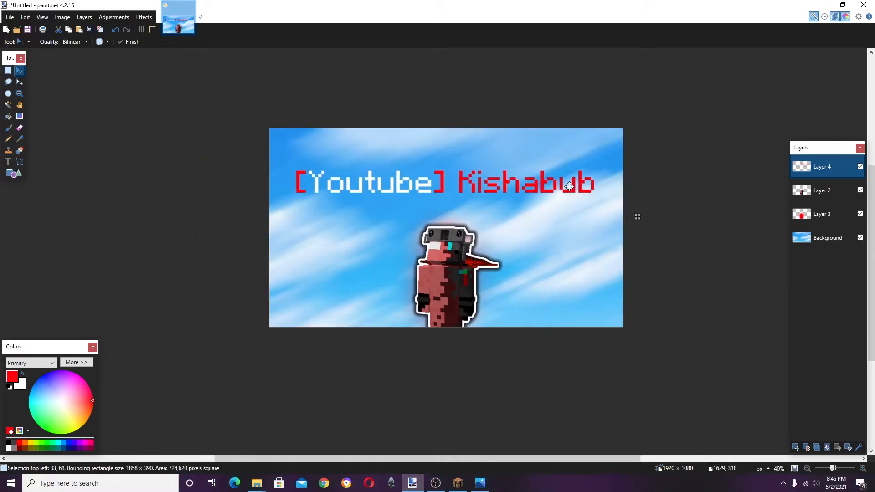
{"action": "left_click_drag", "start_coordinate": [570, 186], "coordinate": [569, 207]}
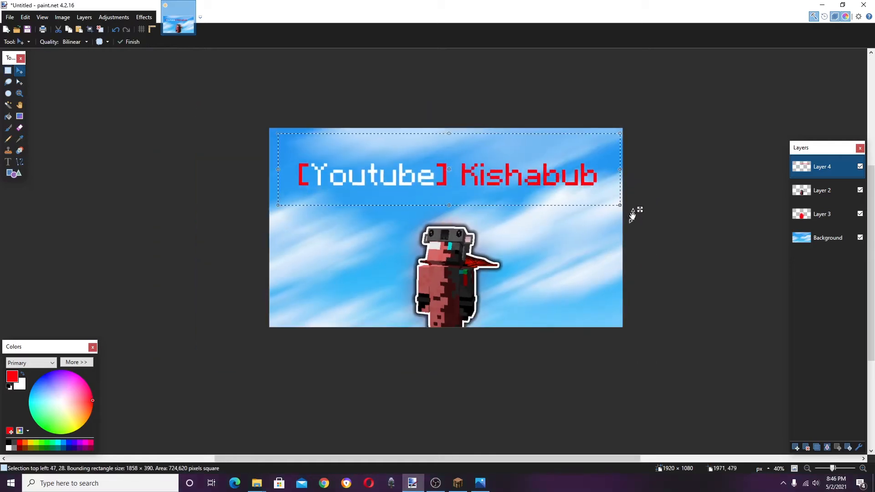
{"action": "left_click_drag", "start_coordinate": [632, 215], "coordinate": [669, 220]}
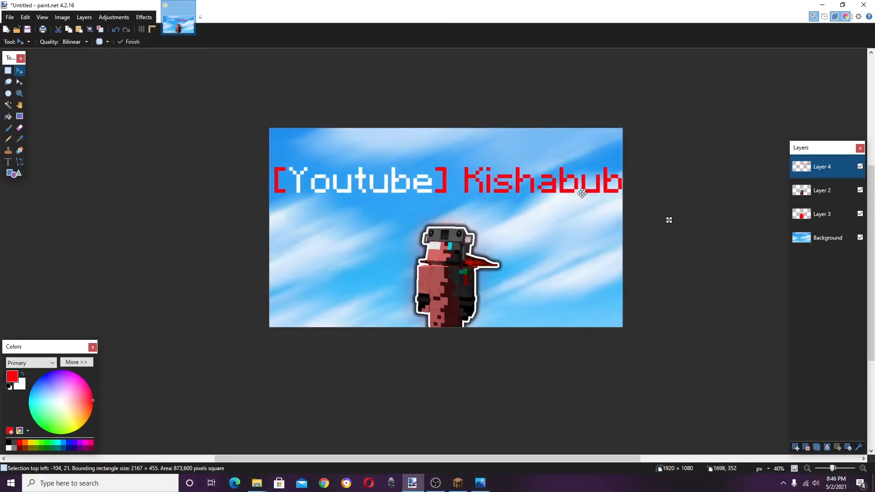
{"action": "left_click_drag", "start_coordinate": [582, 194], "coordinate": [583, 188]}
{"action": "left_click_drag", "start_coordinate": [650, 217], "coordinate": [624, 211]}
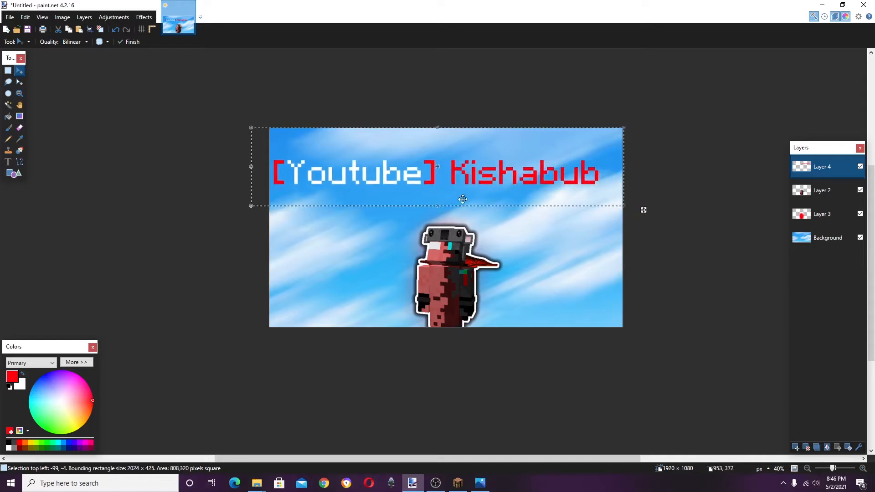
{"action": "left_click_drag", "start_coordinate": [487, 182], "coordinate": [491, 167]}
{"action": "key", "text": "ctrl+d"}
- Apply a black Object Shadow to the title layer with radius 48, horizontal offset 0.02, vertical offset 0.14 and strength 0.50
{"action": "key", "text": "ctrl+a"}
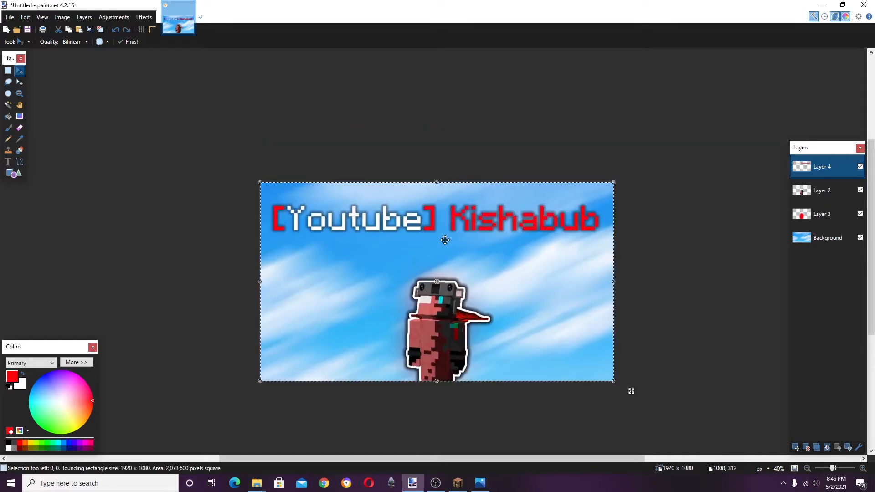
{"action": "left_click", "coordinate": [143, 17]}
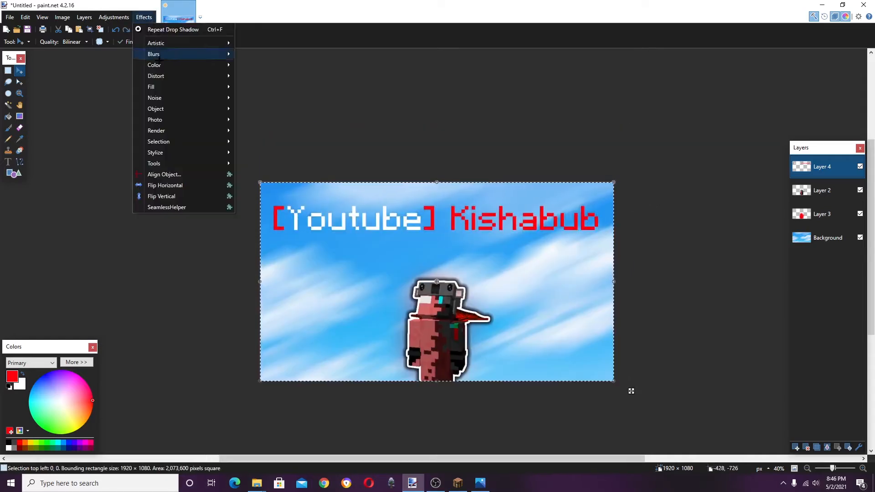
{"action": "mouse_move", "coordinate": [187, 111]}
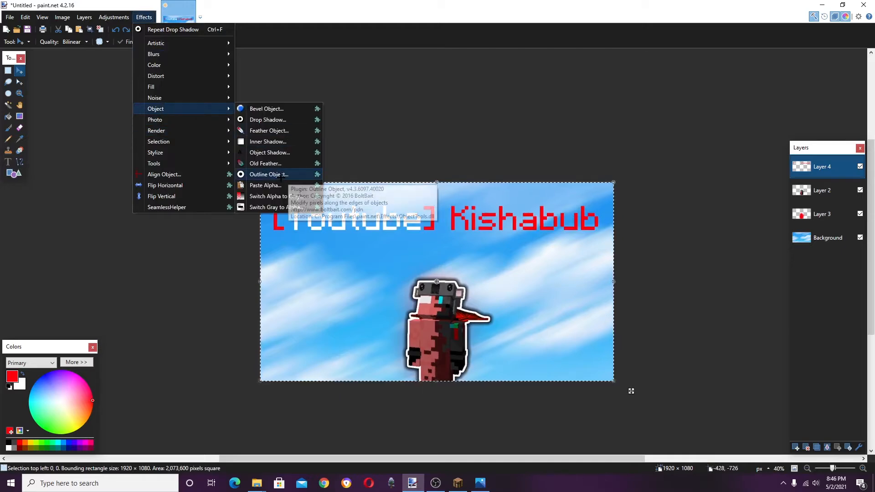
{"action": "left_click", "coordinate": [278, 153]}
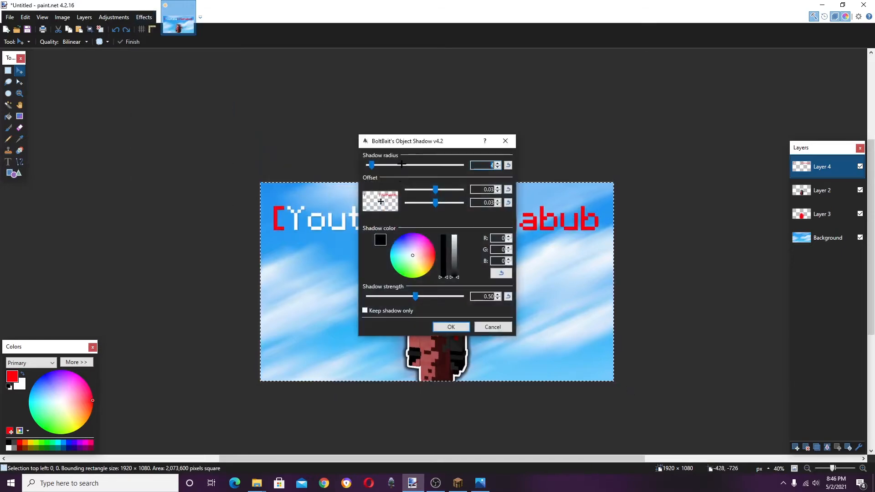
{"action": "left_click_drag", "start_coordinate": [416, 140], "coordinate": [621, 146]}
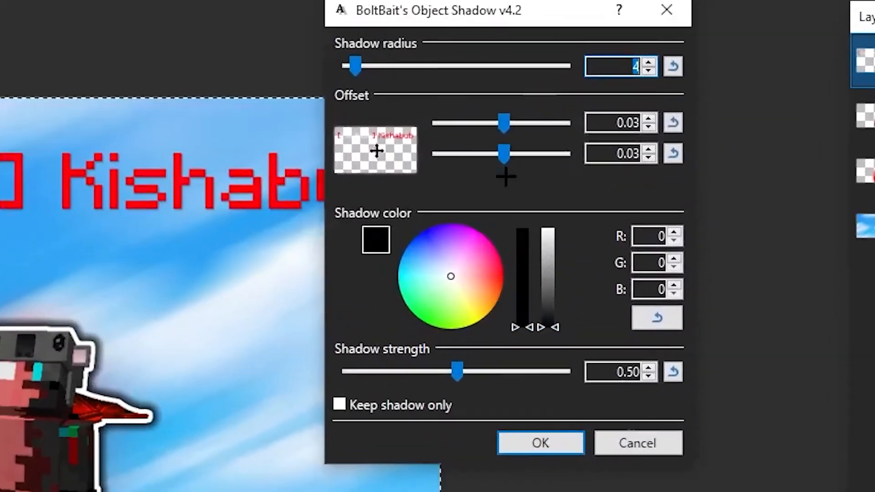
{"action": "left_click_drag", "start_coordinate": [522, 144], "coordinate": [548, 147]}
{"action": "left_click_drag", "start_coordinate": [390, 67], "coordinate": [427, 72]}
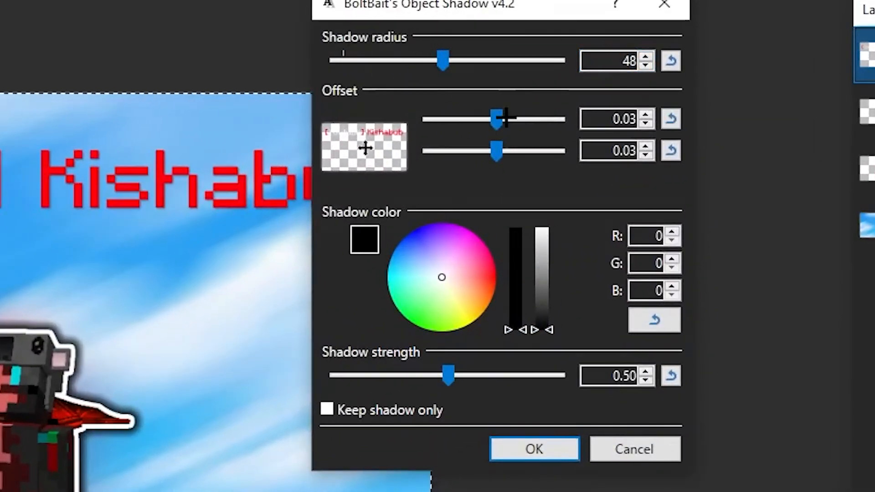
{"action": "mouse_move", "coordinate": [496, 117]}
{"action": "left_mouse_down"}
{"action": "mouse_move", "coordinate": [522, 117]}
{"action": "mouse_move", "coordinate": [500, 112]}
{"action": "left_mouse_up"}
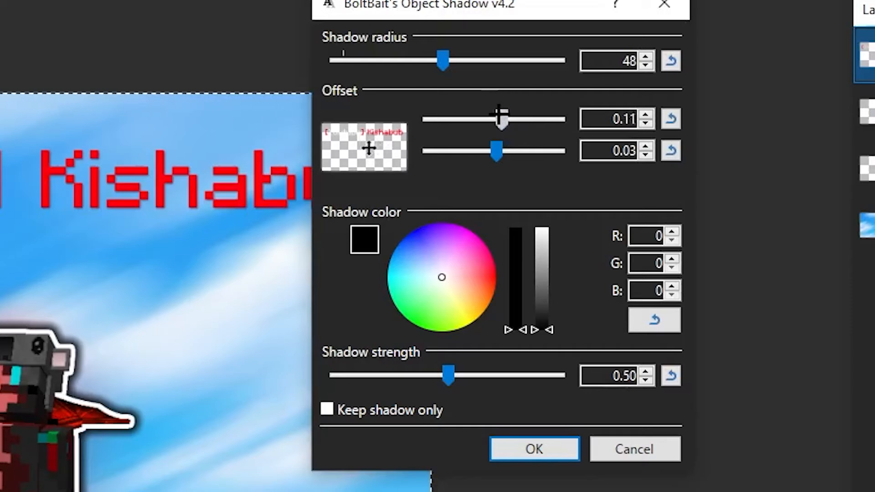
{"action": "left_click_drag", "start_coordinate": [515, 155], "coordinate": [505, 155]}
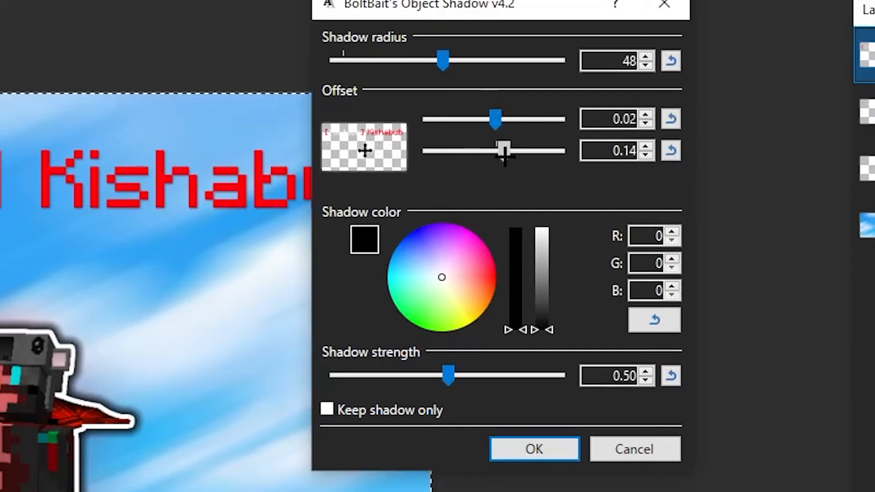
{"action": "left_click", "coordinate": [549, 450]}
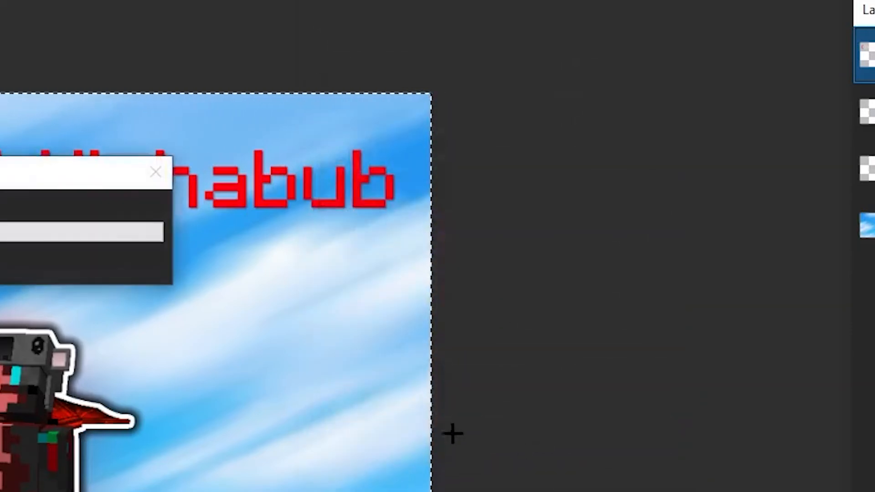
{"action": "left_click_drag", "start_coordinate": [137, 170], "coordinate": [513, 148]}
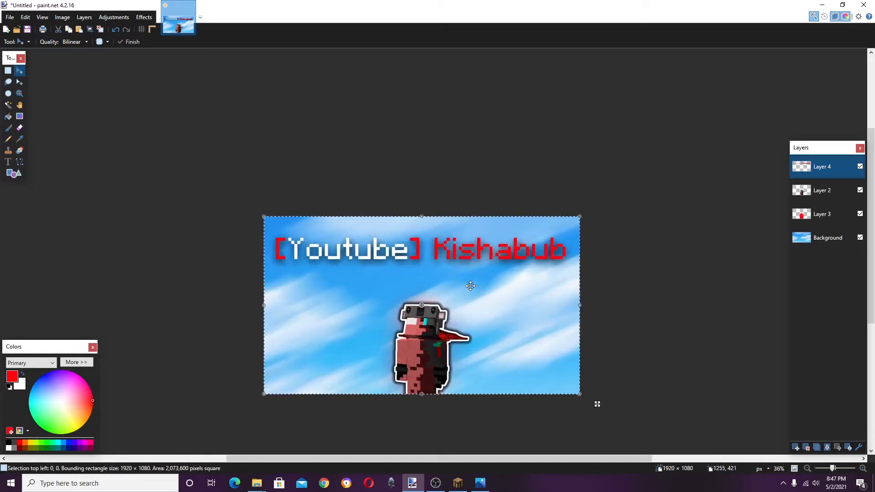
- Paste a copy of the title on a new layer about 19 px lower and place that layer directly beneath the original title layer
{"action": "scroll", "coordinate": [499, 289], "scroll_direction": "up", "scroll_amount": 3}
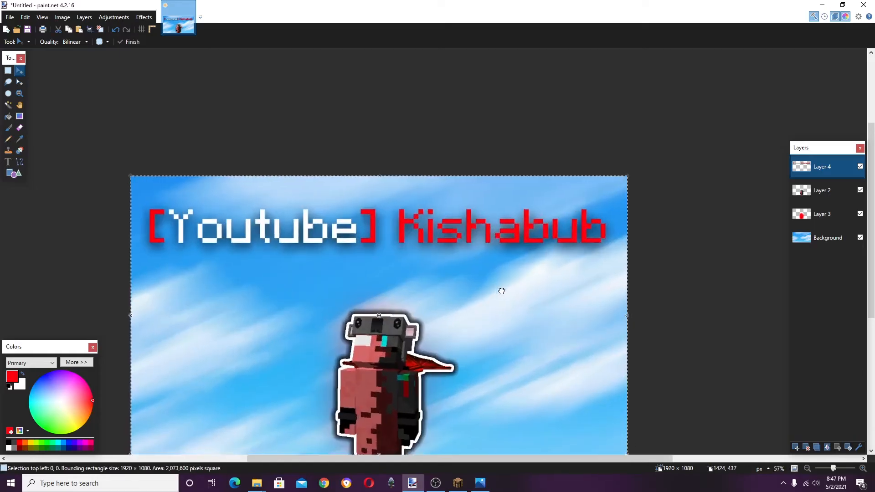
{"action": "left_click_drag", "start_coordinate": [501, 290], "coordinate": [520, 289]}
{"action": "left_click_drag", "start_coordinate": [580, 321], "coordinate": [629, 299]}
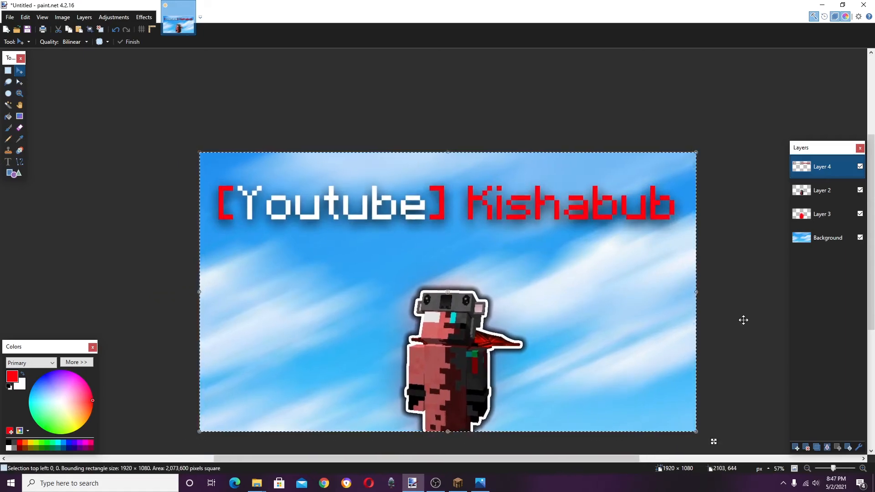
{"action": "left_click", "coordinate": [796, 448]}
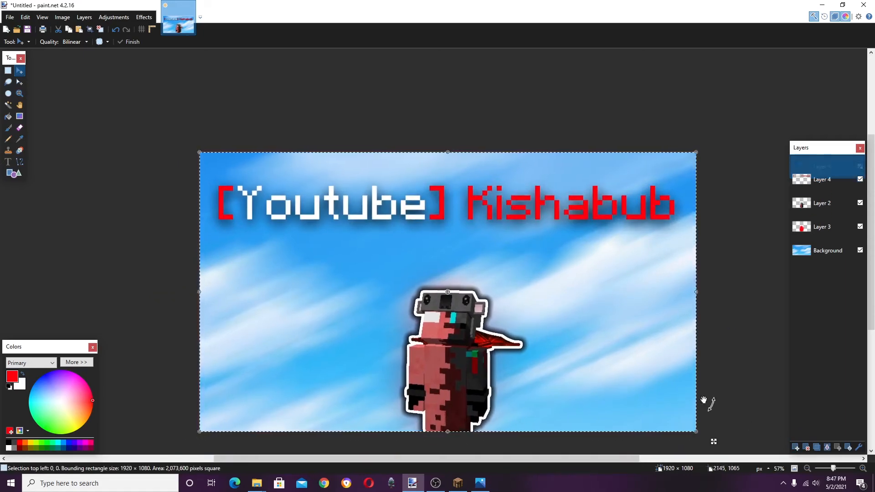
{"action": "key", "text": "ctrl+v"}
{"action": "left_click_drag", "start_coordinate": [548, 211], "coordinate": [548, 216]}
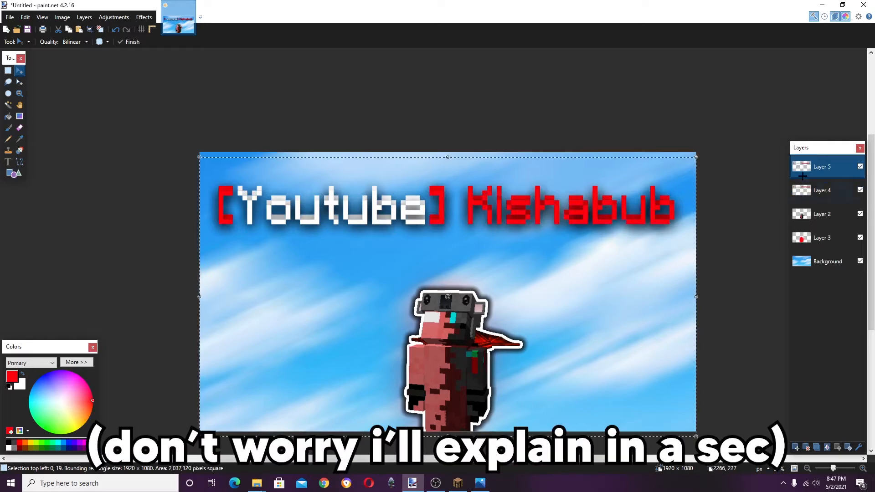
{"action": "left_click_drag", "start_coordinate": [807, 168], "coordinate": [803, 191]}
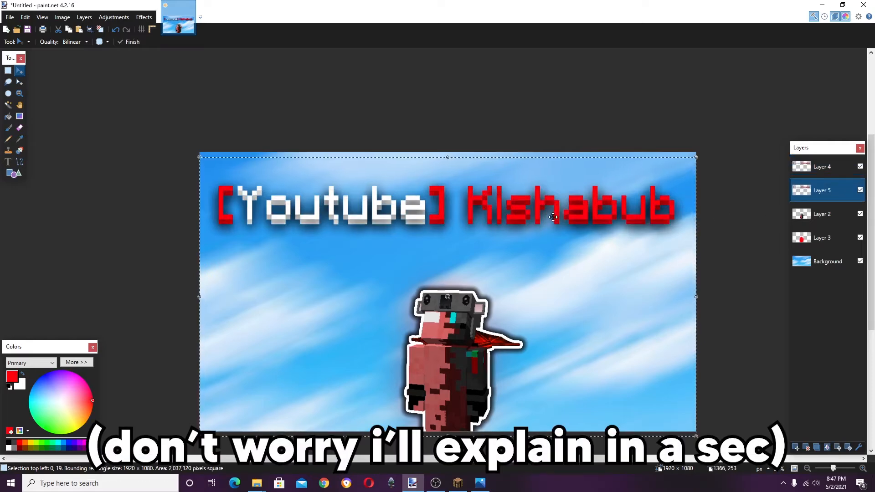
- Nudge the title copy beneath the original up by about 5 px and clear the selection
{"action": "scroll", "coordinate": [601, 222], "scroll_direction": "down", "scroll_amount": 3}
{"action": "scroll", "coordinate": [601, 230], "scroll_direction": "up", "scroll_amount": 2}
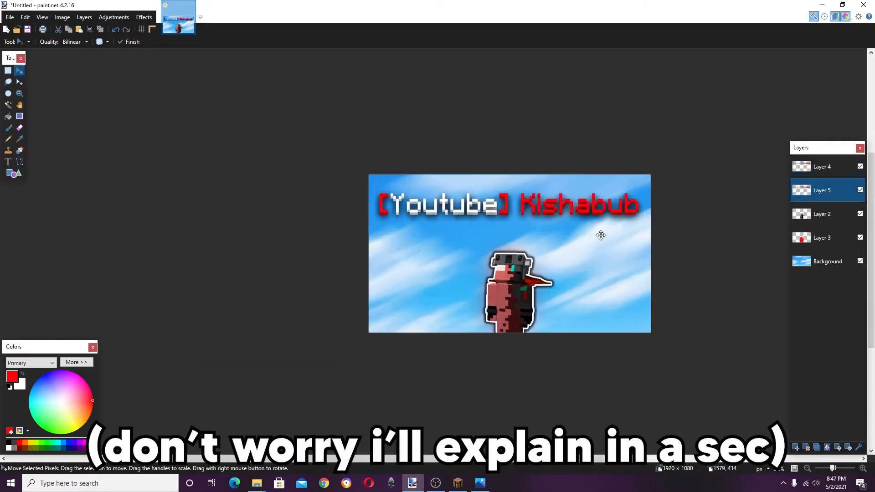
{"action": "scroll", "coordinate": [601, 235], "scroll_direction": "up", "scroll_amount": 2}
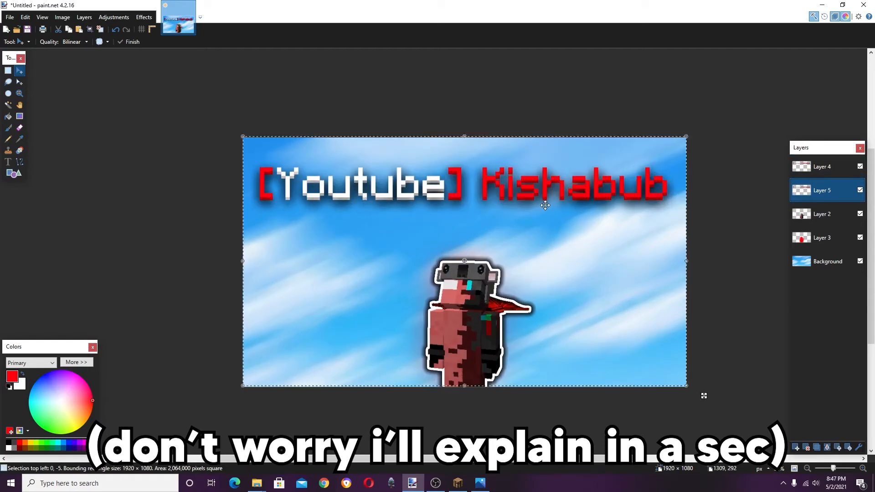
{"action": "key", "text": "ctrl+d"}
{"action": "left_click_drag", "start_coordinate": [549, 209], "coordinate": [565, 278]}
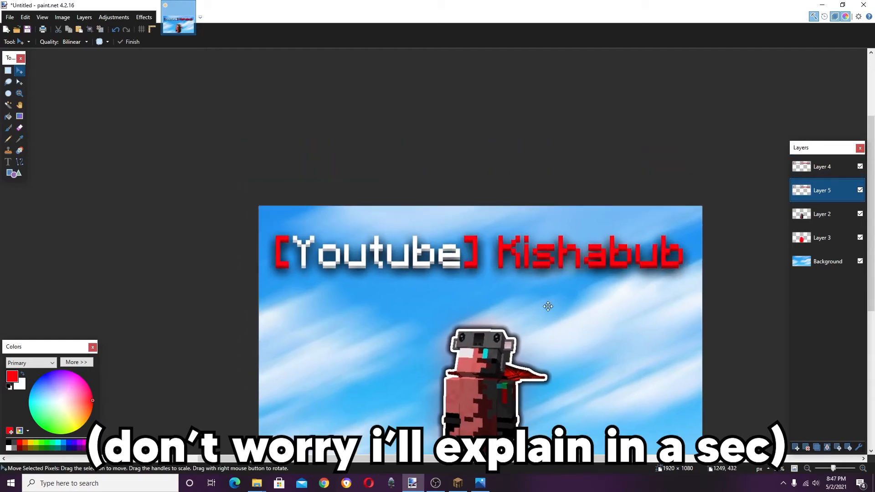
- Darken the title copy beneath the original title by setting its Hue / Saturation lightness to -47
{"action": "key", "text": "ctrl+shift+u"}
{"action": "left_click_drag", "start_coordinate": [420, 186], "coordinate": [595, 208]}
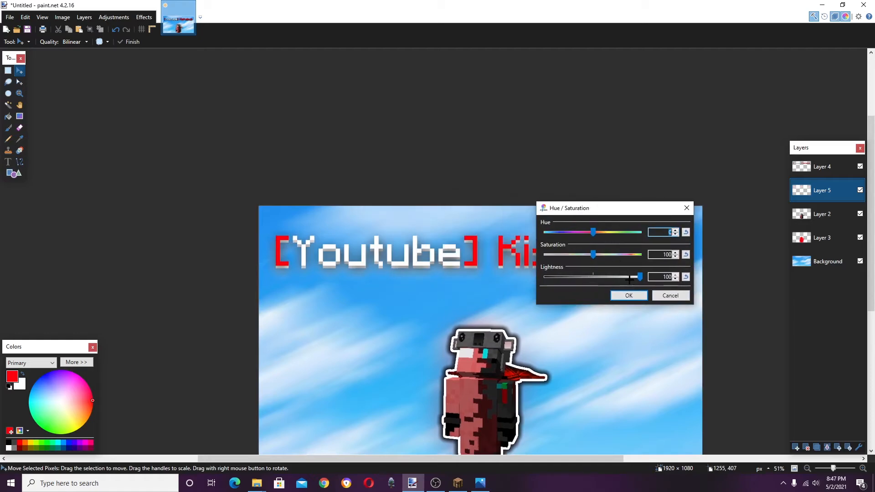
{"action": "left_click_drag", "start_coordinate": [629, 279], "coordinate": [568, 264]}
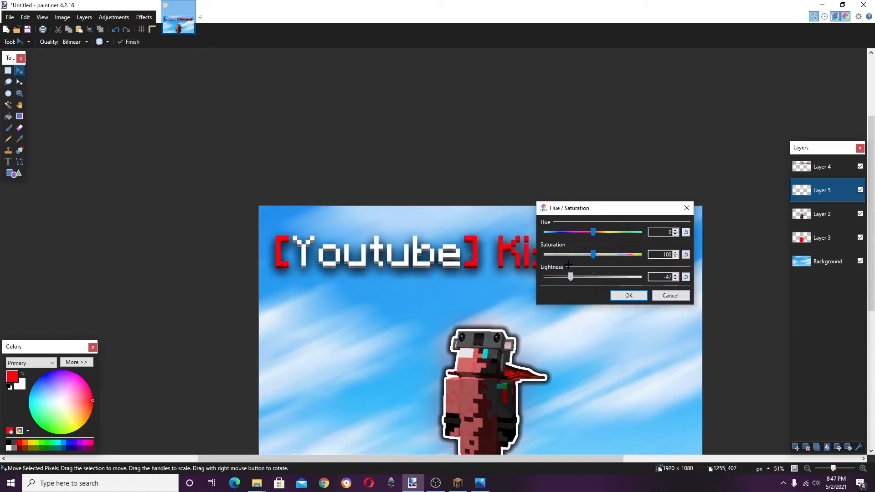
{"action": "left_click", "coordinate": [634, 295]}
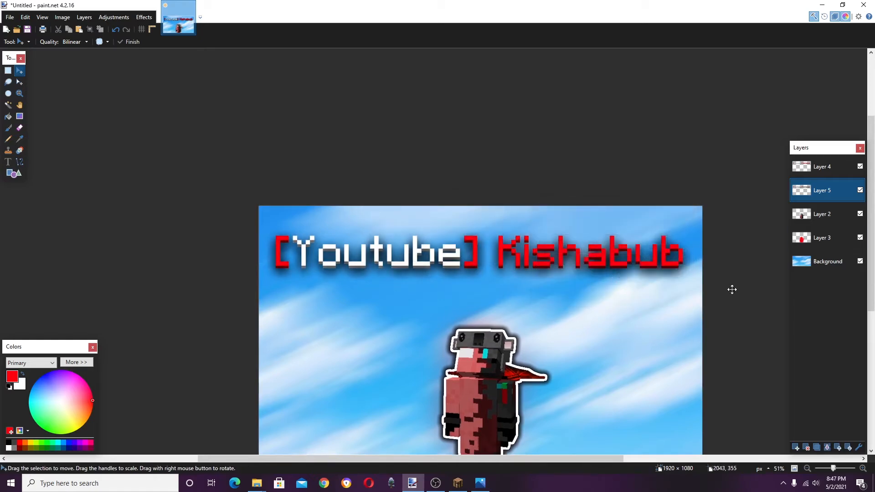
- Select the entire original title layer, hide the darkened copy beneath it, and copy the selection
{"action": "left_click_drag", "start_coordinate": [707, 289], "coordinate": [754, 268]}
{"action": "left_click", "coordinate": [823, 167]}
{"action": "key", "text": "ctrl+a"}
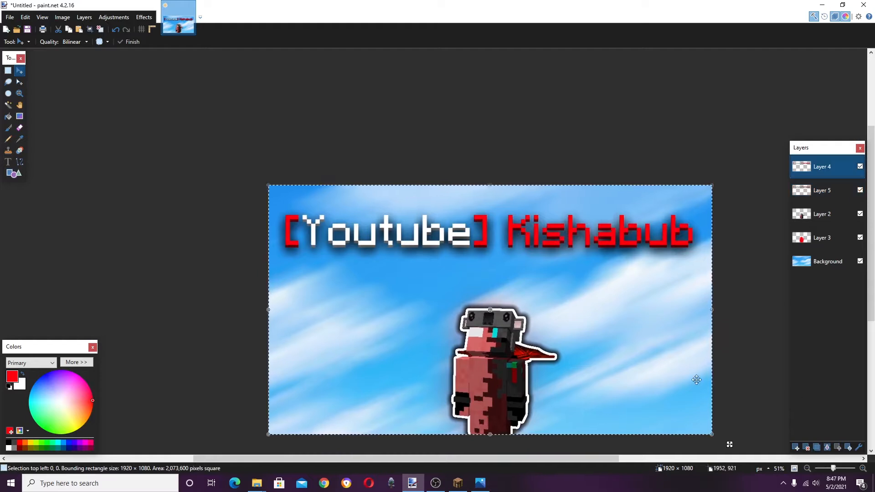
{"action": "left_click_drag", "start_coordinate": [674, 343], "coordinate": [641, 329]}
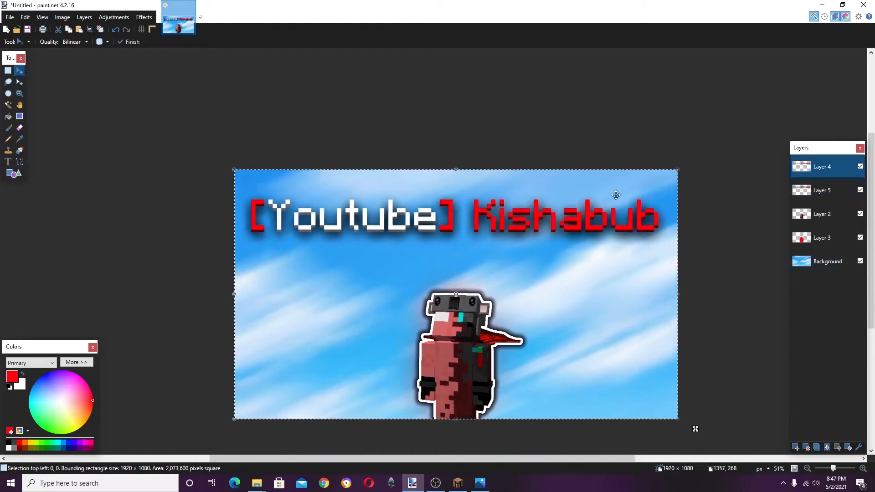
{"action": "left_click", "coordinate": [861, 190]}
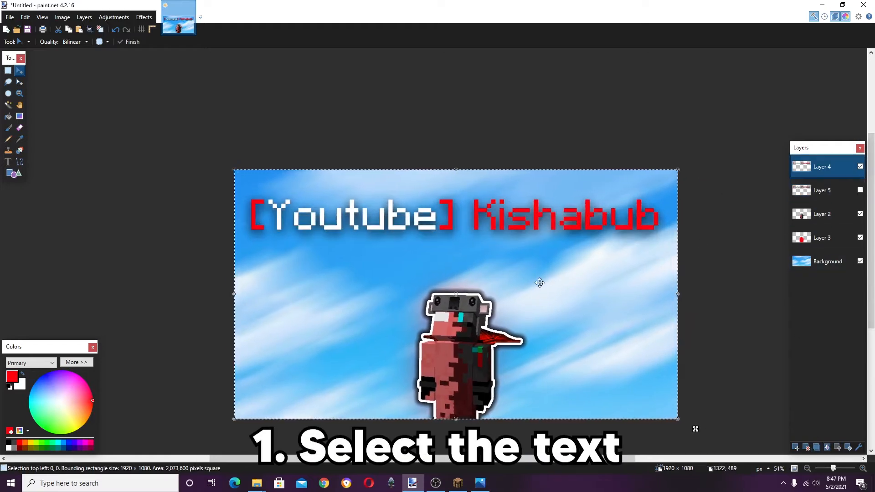
{"action": "left_click_drag", "start_coordinate": [547, 288], "coordinate": [523, 301]}
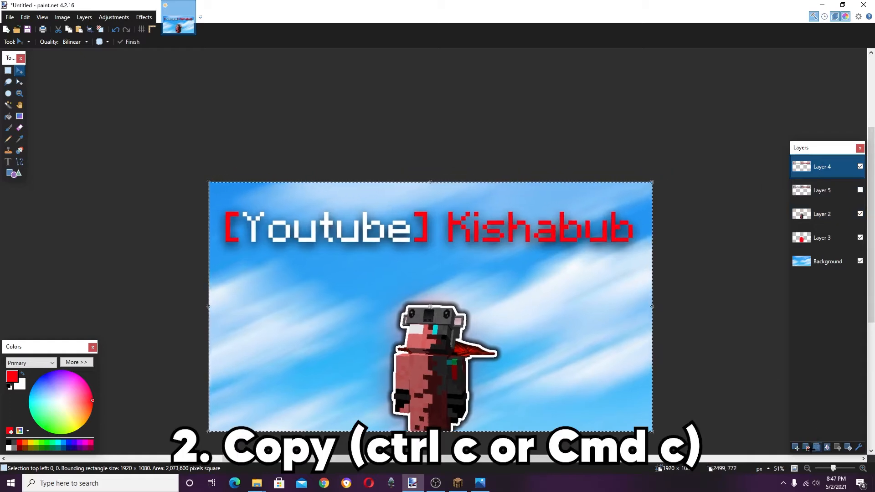
- Add a layer directly beneath the title, paste the title copy about 13 px lower, and start a Hue / Saturation adjustment
{"action": "left_click", "coordinate": [796, 447]}
{"action": "left_click_drag", "start_coordinate": [804, 167], "coordinate": [805, 191]}
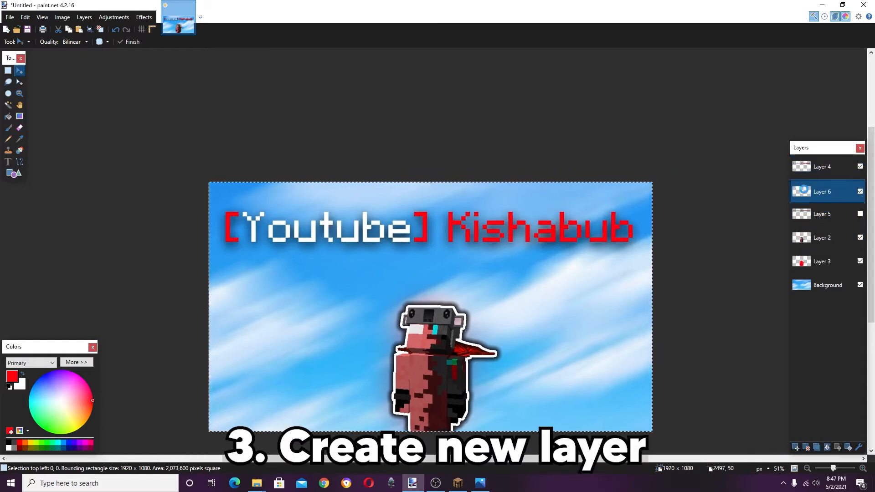
{"action": "left_click_drag", "start_coordinate": [591, 244], "coordinate": [607, 225]}
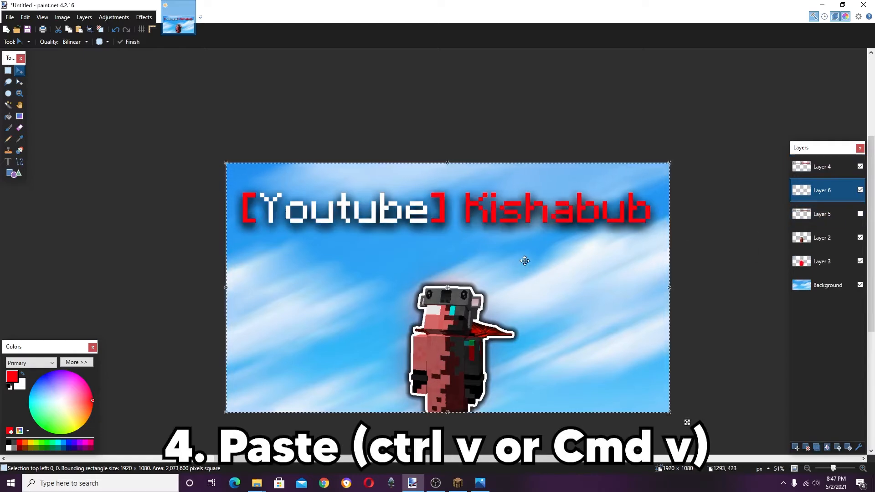
{"action": "mouse_move", "coordinate": [509, 205]}
{"action": "left_mouse_down"}
{"action": "mouse_move", "coordinate": [536, 275]}
{"action": "mouse_move", "coordinate": [560, 251]}
{"action": "mouse_move", "coordinate": [506, 232]}
{"action": "mouse_move", "coordinate": [509, 208]}
{"action": "left_mouse_up"}
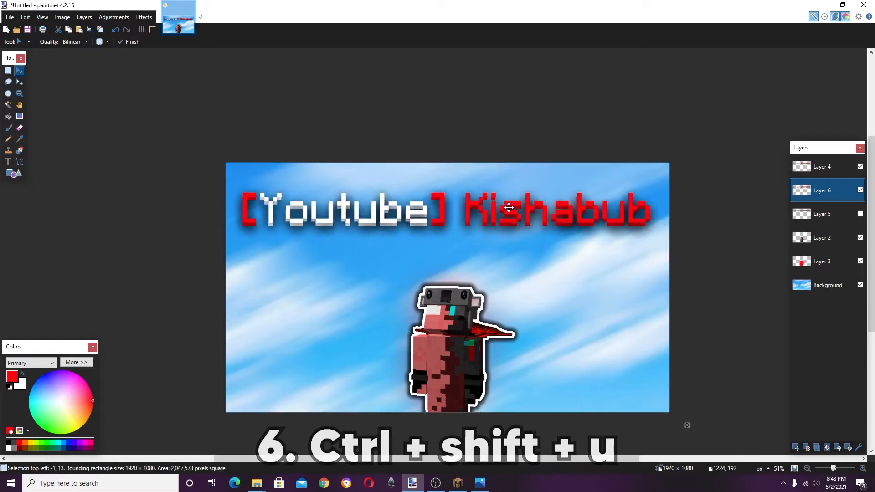
{"action": "key", "text": "ctrl+shift+u"}
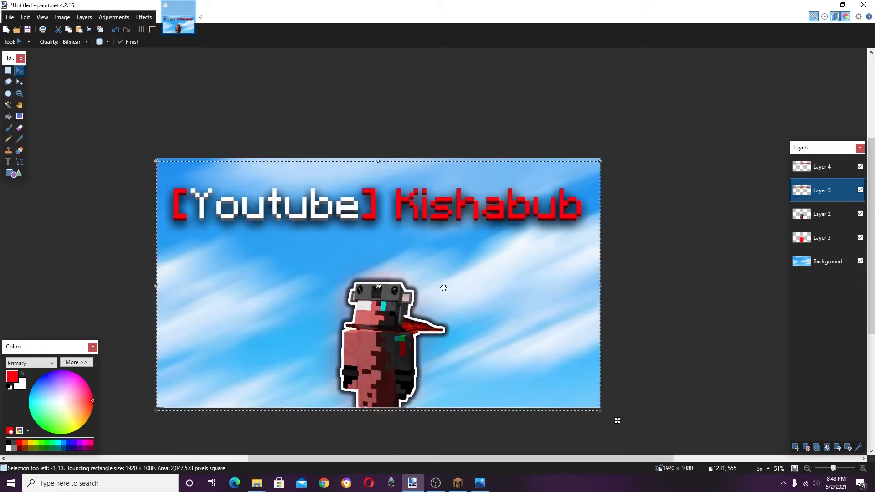
- Merge the original title layer down into its darkened copy
{"action": "scroll", "coordinate": [484, 256], "scroll_direction": "down", "scroll_amount": 2}
{"action": "left_click", "coordinate": [801, 169]}
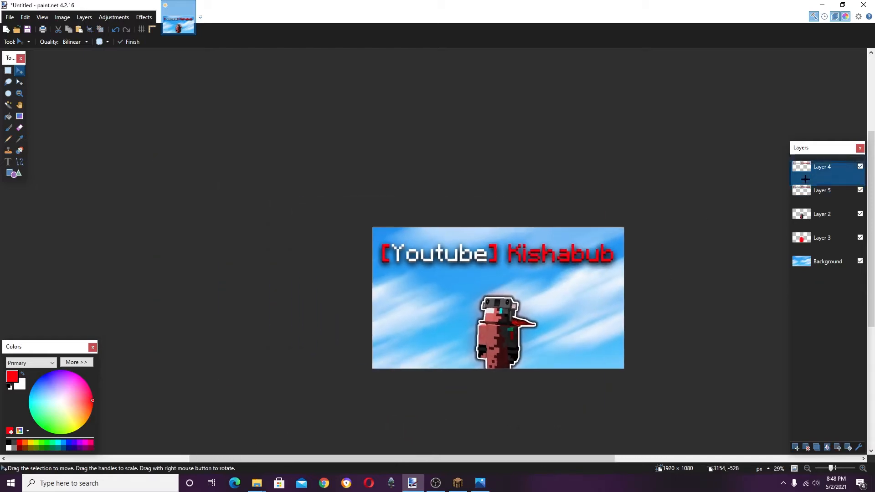
{"action": "scroll", "coordinate": [520, 280], "scroll_direction": "up", "scroll_amount": 2}
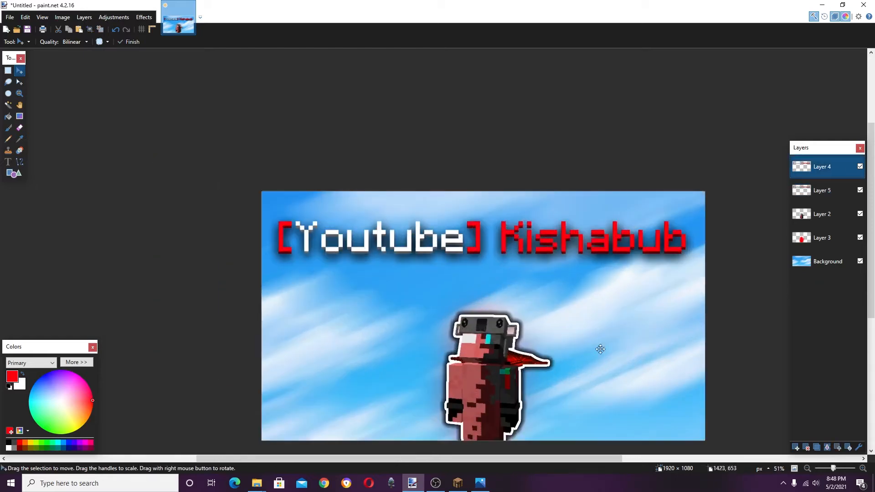
{"action": "left_click", "coordinate": [828, 447]}
- Select a full-width band about 378 px tall around the merged title, move it about 17 px right and 31 px up, and deselect
{"action": "key", "text": "s"}
{"action": "left_click_drag", "start_coordinate": [709, 178], "coordinate": [84, 279]}
{"action": "key", "text": "m"}
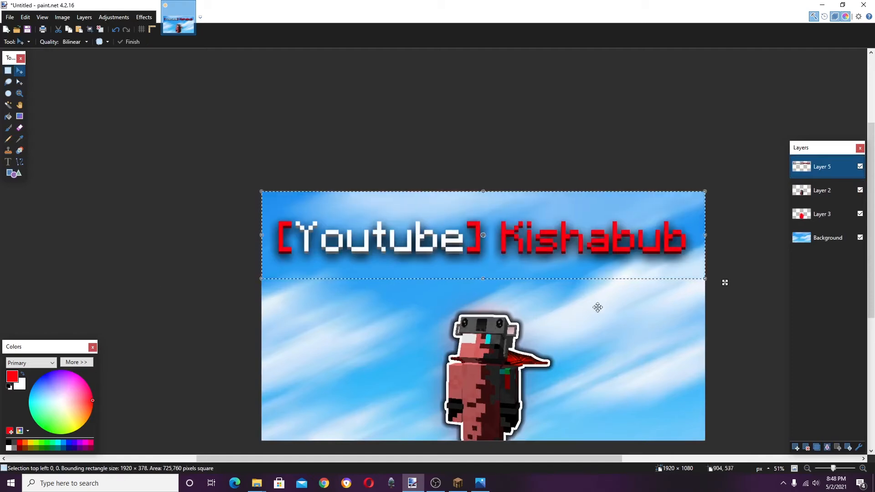
{"action": "mouse_move", "coordinate": [651, 226]}
{"action": "left_mouse_down"}
{"action": "mouse_move", "coordinate": [651, 240]}
{"action": "mouse_move", "coordinate": [655, 218]}
{"action": "left_mouse_up"}
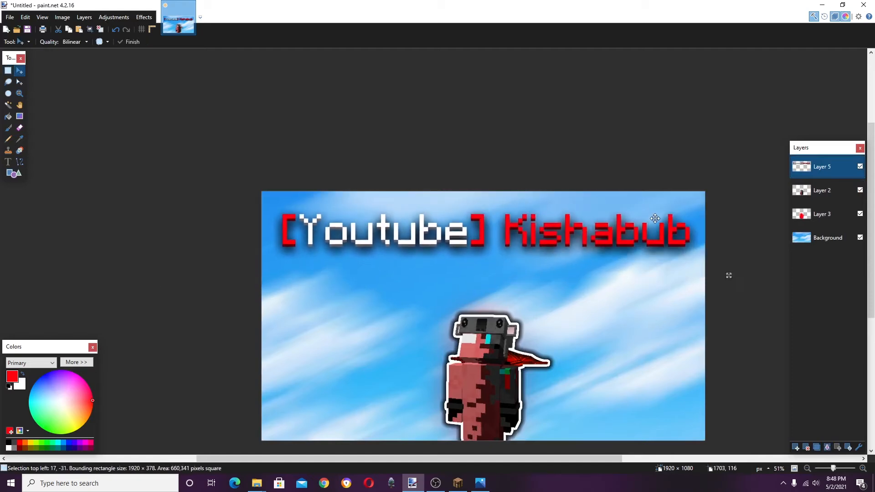
{"action": "key", "text": "ctrl+d"}
{"action": "scroll", "coordinate": [655, 219], "scroll_direction": "down", "scroll_amount": 11}
{"action": "scroll", "coordinate": [667, 235], "scroll_direction": "up", "scroll_amount": 10}
{"action": "left_click_drag", "start_coordinate": [561, 201], "coordinate": [561, 202]}
- Enlarge the outlined character layer to about 2328 × 1310 px, position the character back over its red glow, and deselect
{"action": "left_click", "coordinate": [822, 192]}
{"action": "left_click_drag", "start_coordinate": [704, 160], "coordinate": [789, 113]}
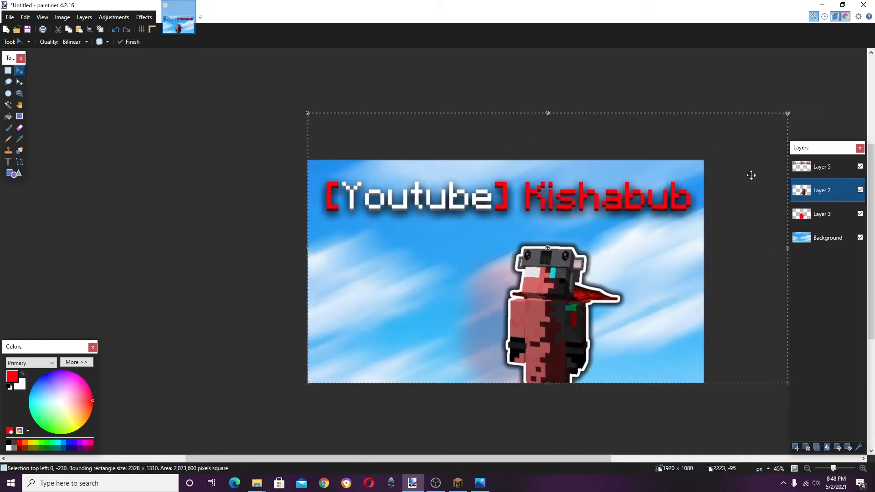
{"action": "left_click_drag", "start_coordinate": [701, 240], "coordinate": [665, 248]}
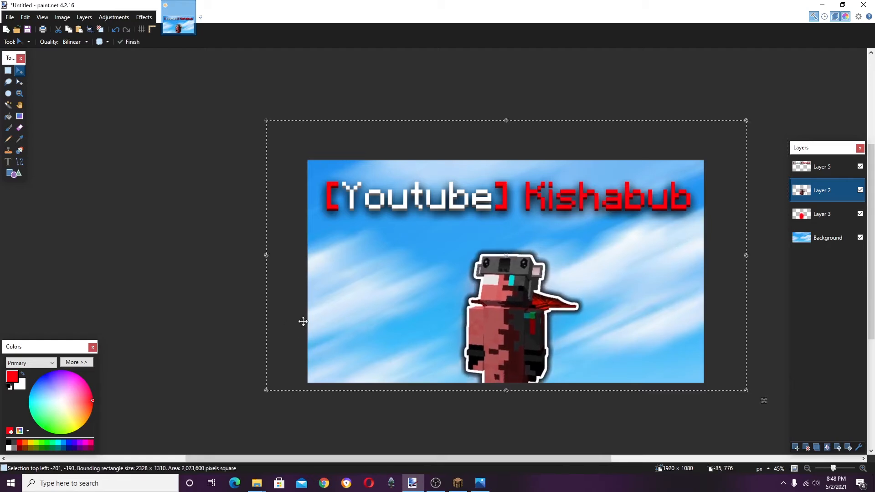
{"action": "scroll", "coordinate": [570, 315], "scroll_direction": "down", "scroll_amount": 3, "text": "ctrl"}
{"action": "scroll", "coordinate": [543, 330], "scroll_direction": "up", "scroll_amount": 2, "text": "ctrl"}
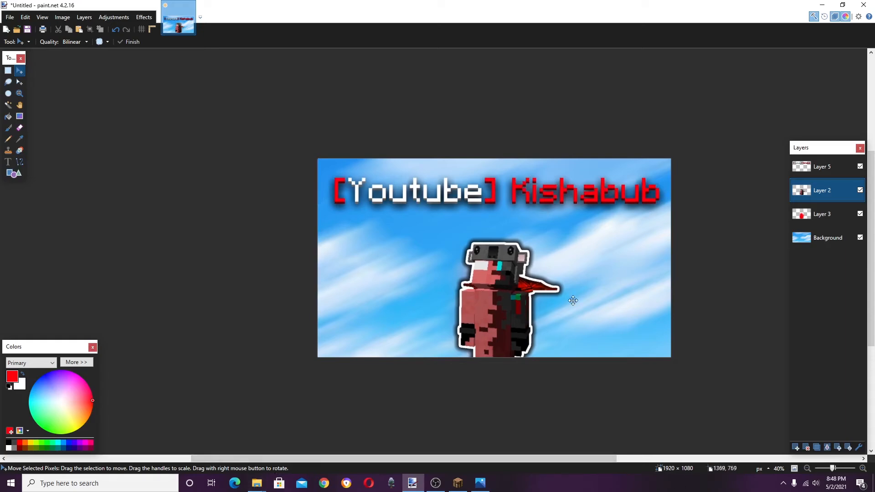
{"action": "left_click_drag", "start_coordinate": [611, 232], "coordinate": [582, 251]}
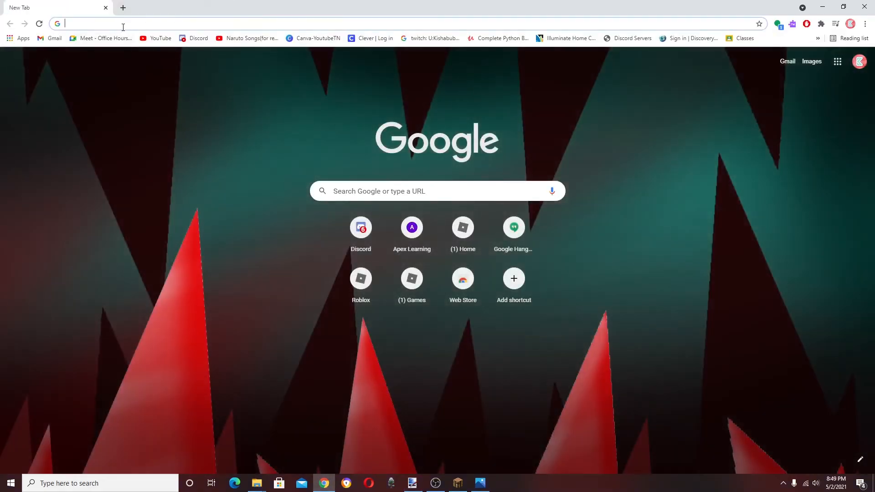
- Search Google Images for "anime lines png" and copy the first result, white radial speed lines on black
{"action": "type", "text": "anime lines"}
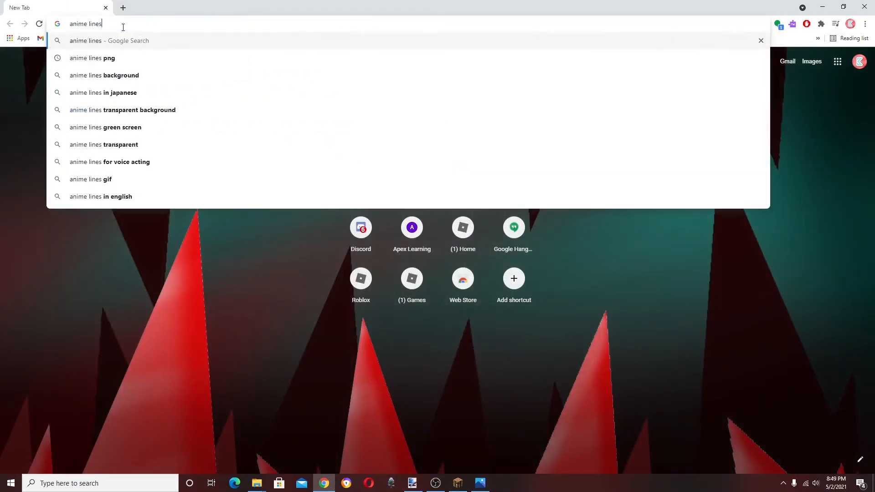
{"action": "type", "text": " png"}
{"action": "key", "text": "Return"}
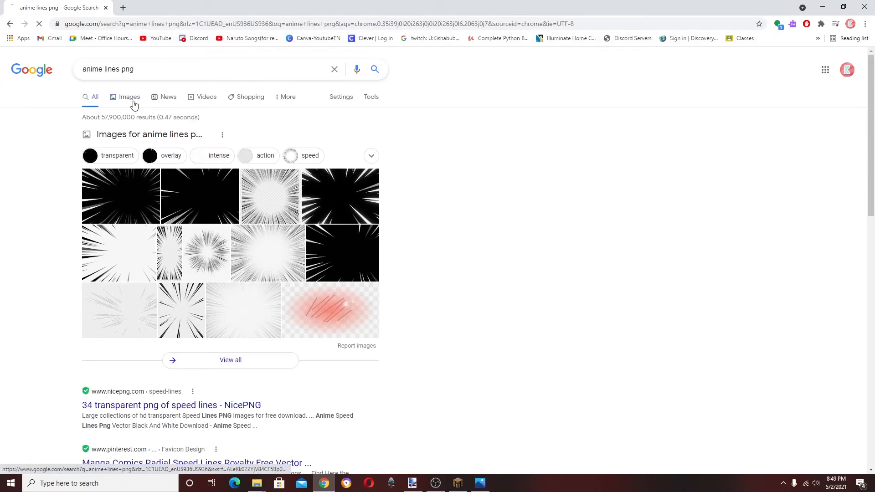
{"action": "left_click", "coordinate": [130, 97]}
{"action": "left_click", "coordinate": [75, 189]}
{"action": "right_click", "coordinate": [736, 191]}
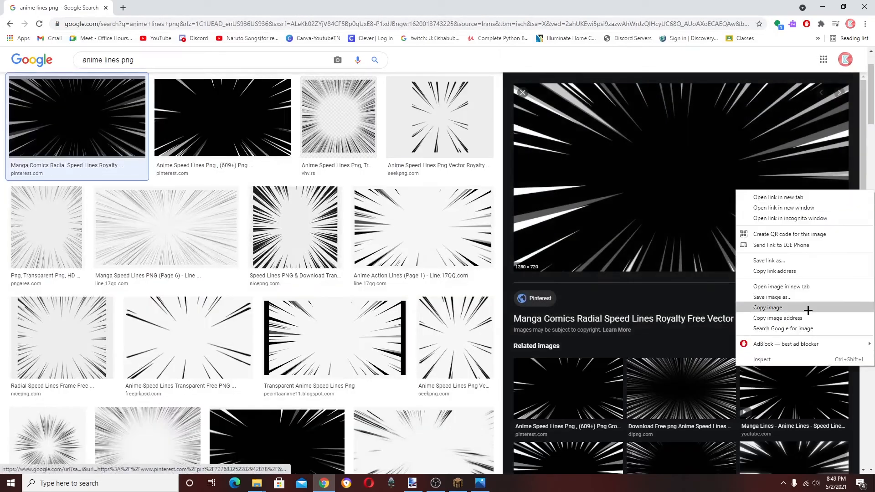
{"action": "left_click", "coordinate": [769, 308]}
- Return to paint.net, paste the speed-lines image on a new topmost layer, and enlarge it to cover the whole canvas
{"action": "key", "text": "alt+Tab"}
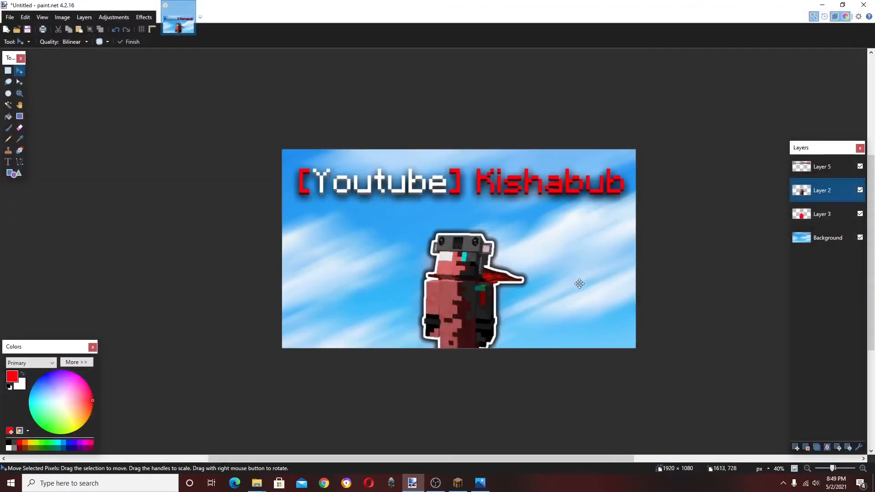
{"action": "left_click", "coordinate": [796, 447]}
{"action": "left_click", "coordinate": [838, 447]}
{"action": "key", "text": "ctrl+v"}
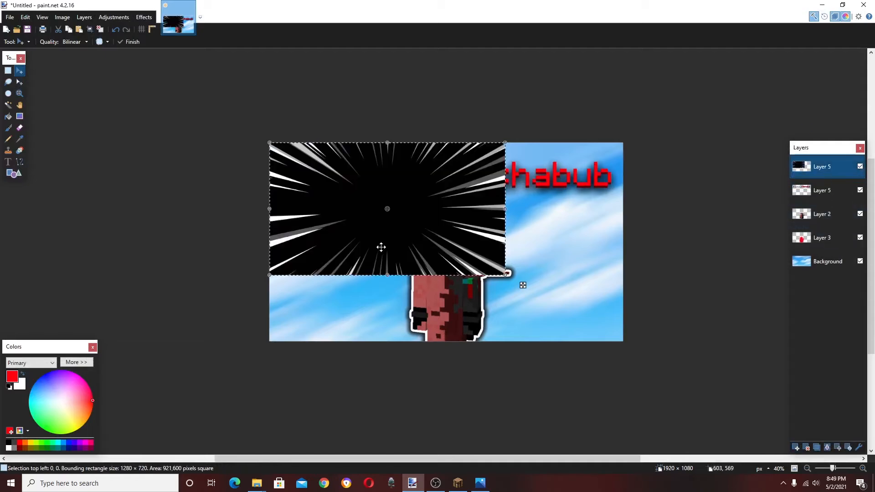
{"action": "left_click_drag", "start_coordinate": [504, 281], "coordinate": [628, 344]}
{"action": "scroll", "coordinate": [593, 274], "scroll_direction": "down", "scroll_amount": 2}
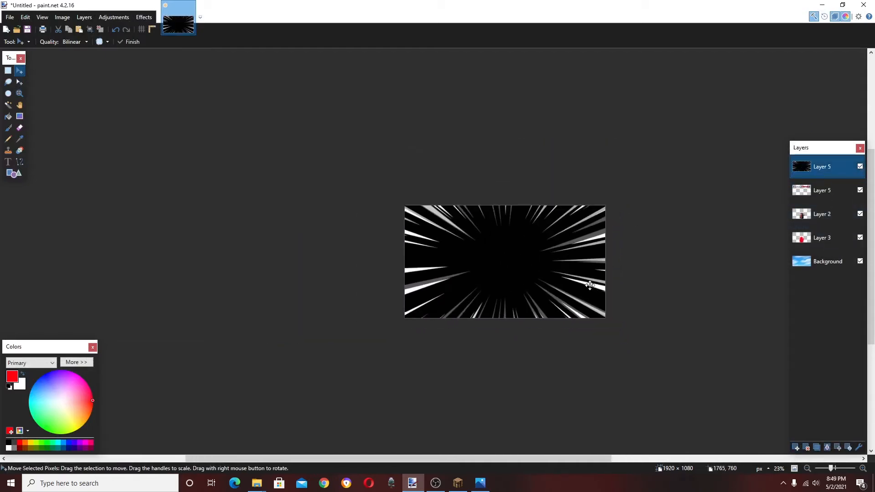
{"action": "scroll", "coordinate": [589, 285], "scroll_direction": "up", "scroll_amount": 3}
- Select the black area of the speed-lines layer with the Magic Wand and set the tolerance to 36%
{"action": "key", "text": "shift+s"}
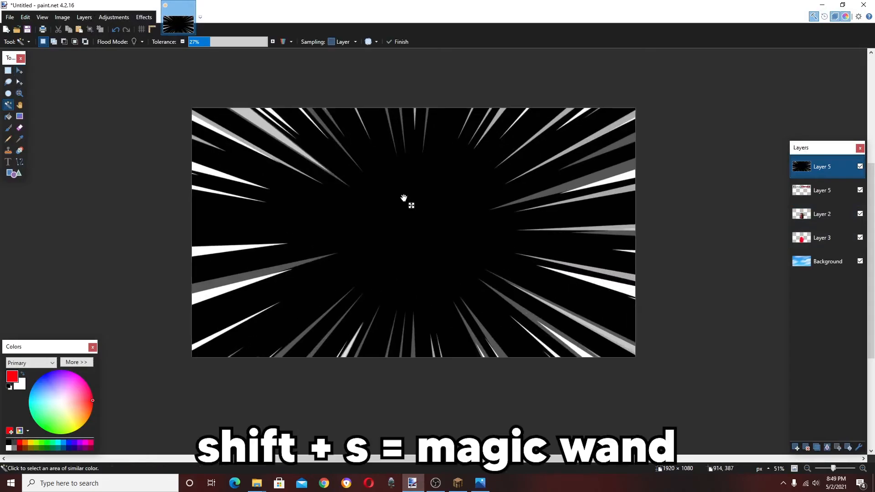
{"action": "left_click", "coordinate": [403, 198]}
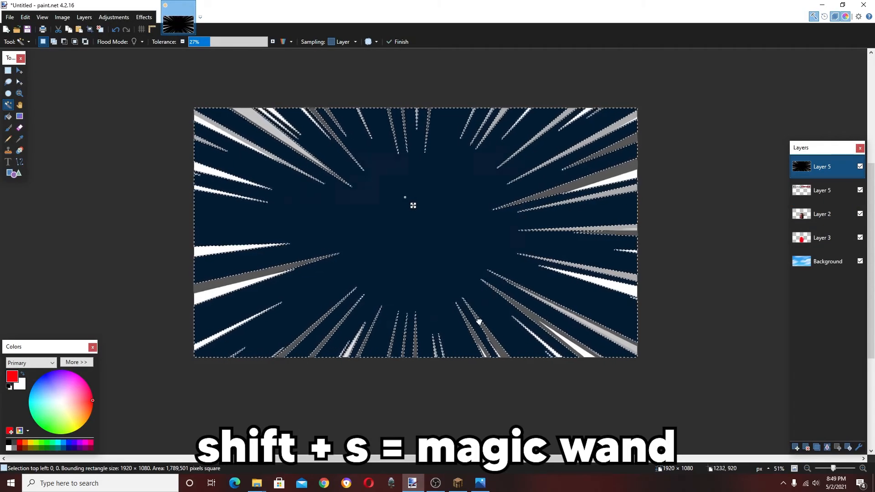
{"action": "left_click_drag", "start_coordinate": [478, 323], "coordinate": [467, 348]}
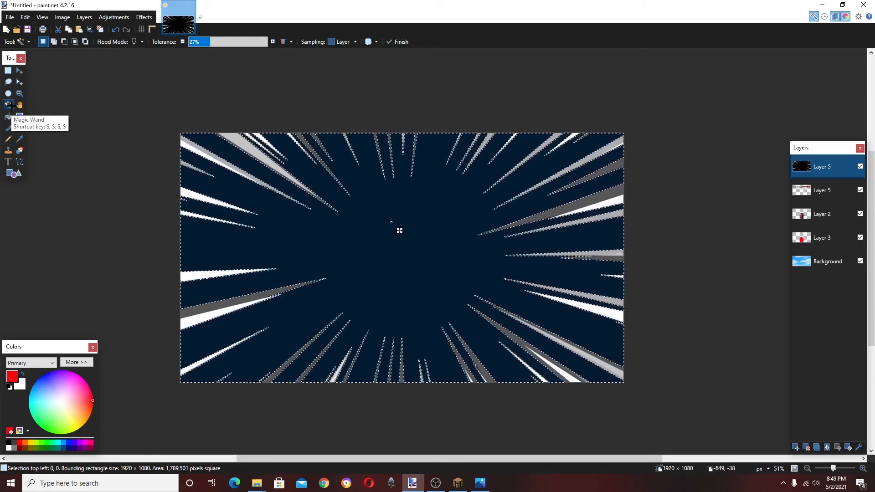
{"action": "left_click_drag", "start_coordinate": [340, 246], "coordinate": [328, 251]}
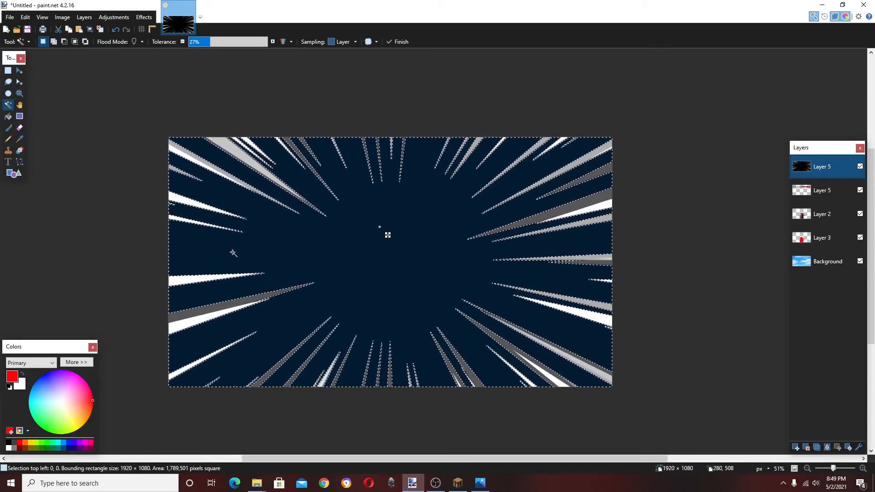
{"action": "left_click_drag", "start_coordinate": [208, 39], "coordinate": [217, 43]}
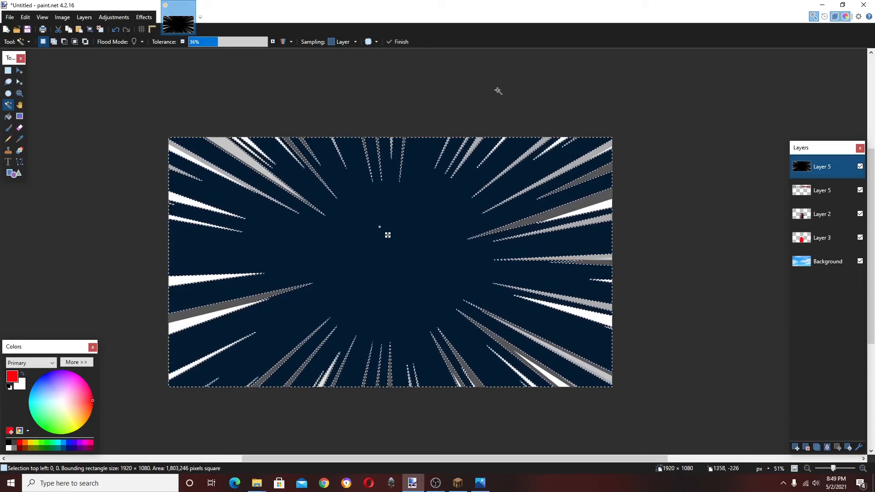
{"action": "left_click_drag", "start_coordinate": [440, 246], "coordinate": [458, 255]}
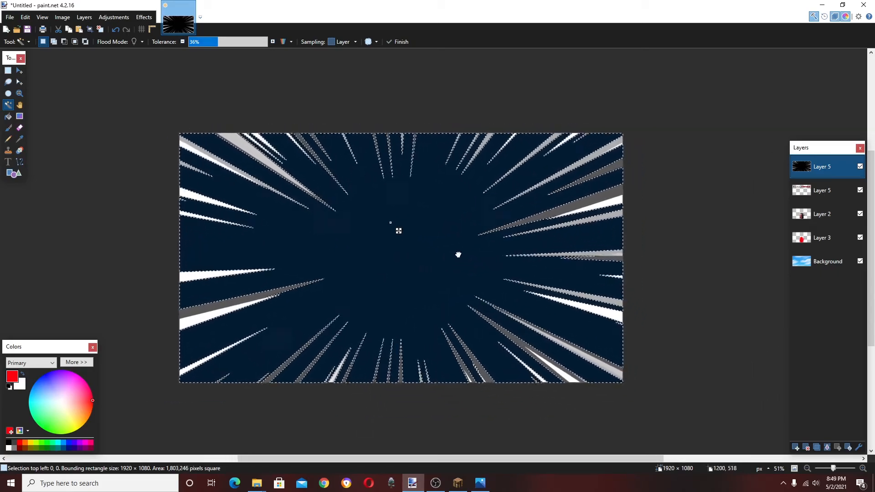